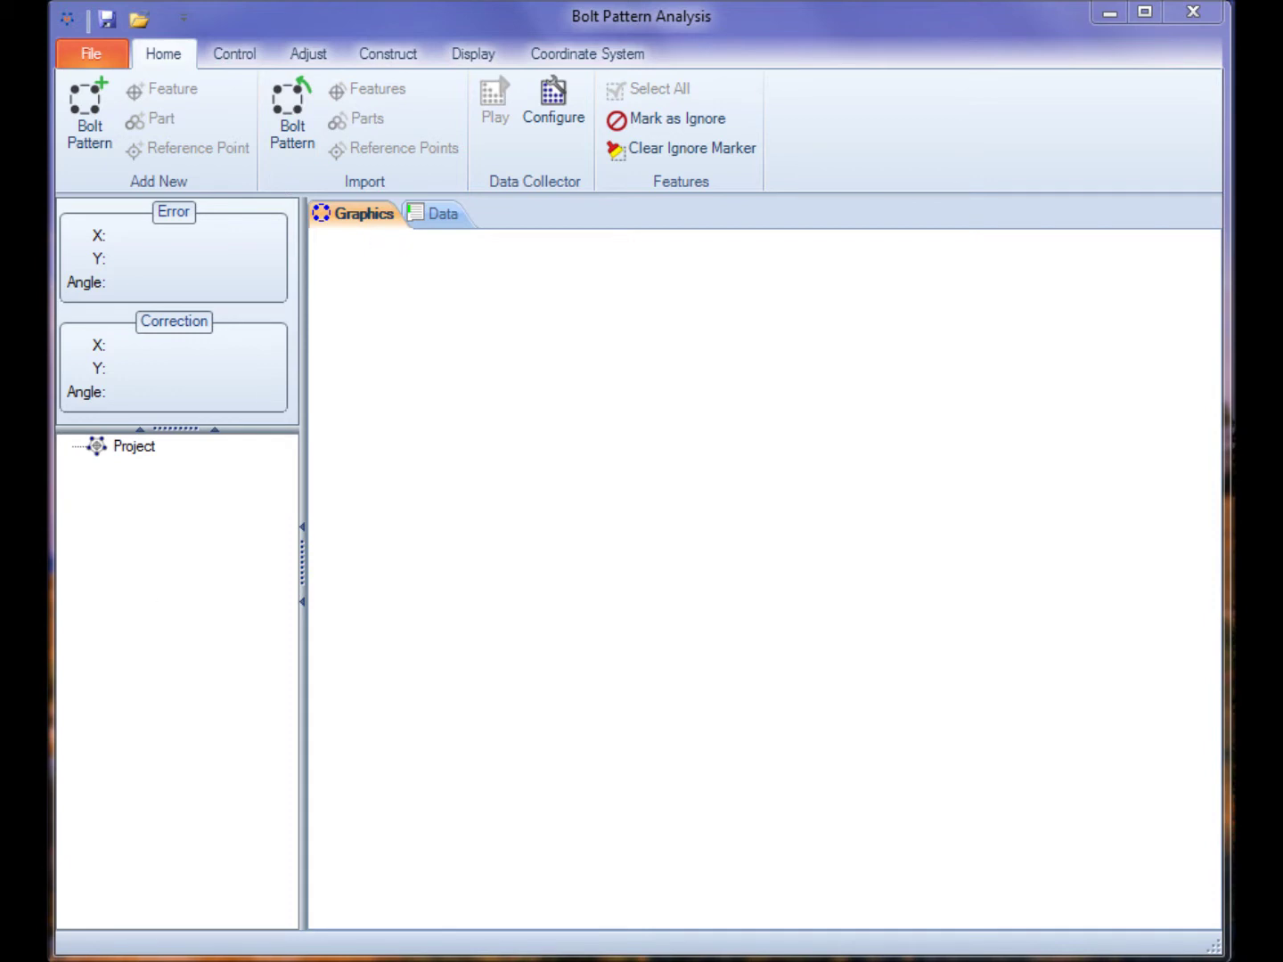
- Add a new bolt pattern to the project
click(85, 141)
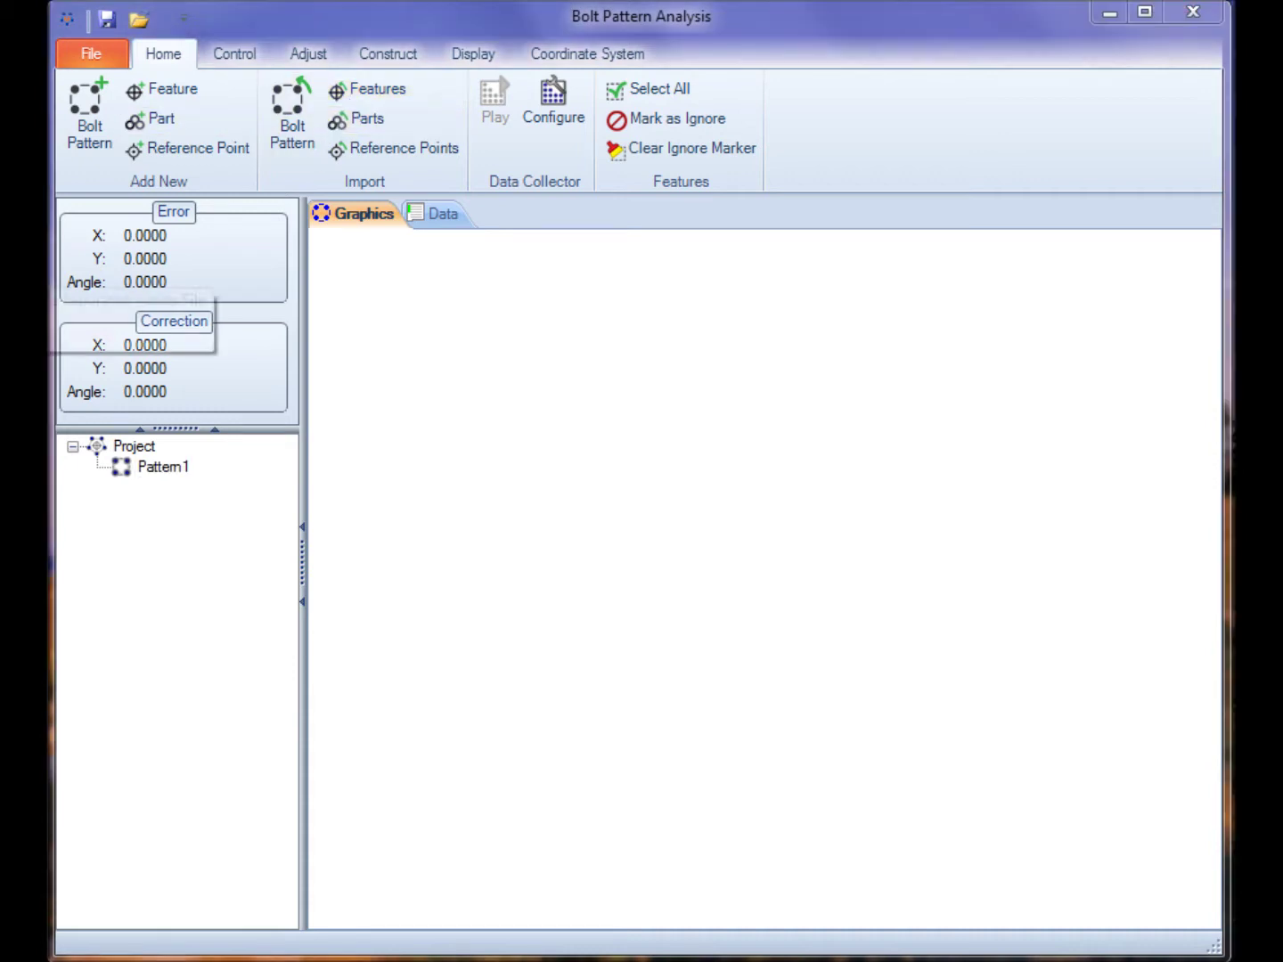
- Switch to the BPA Data folder window and open NominalSampleData.csv in Excel
drag(0, 57, 699, 38)
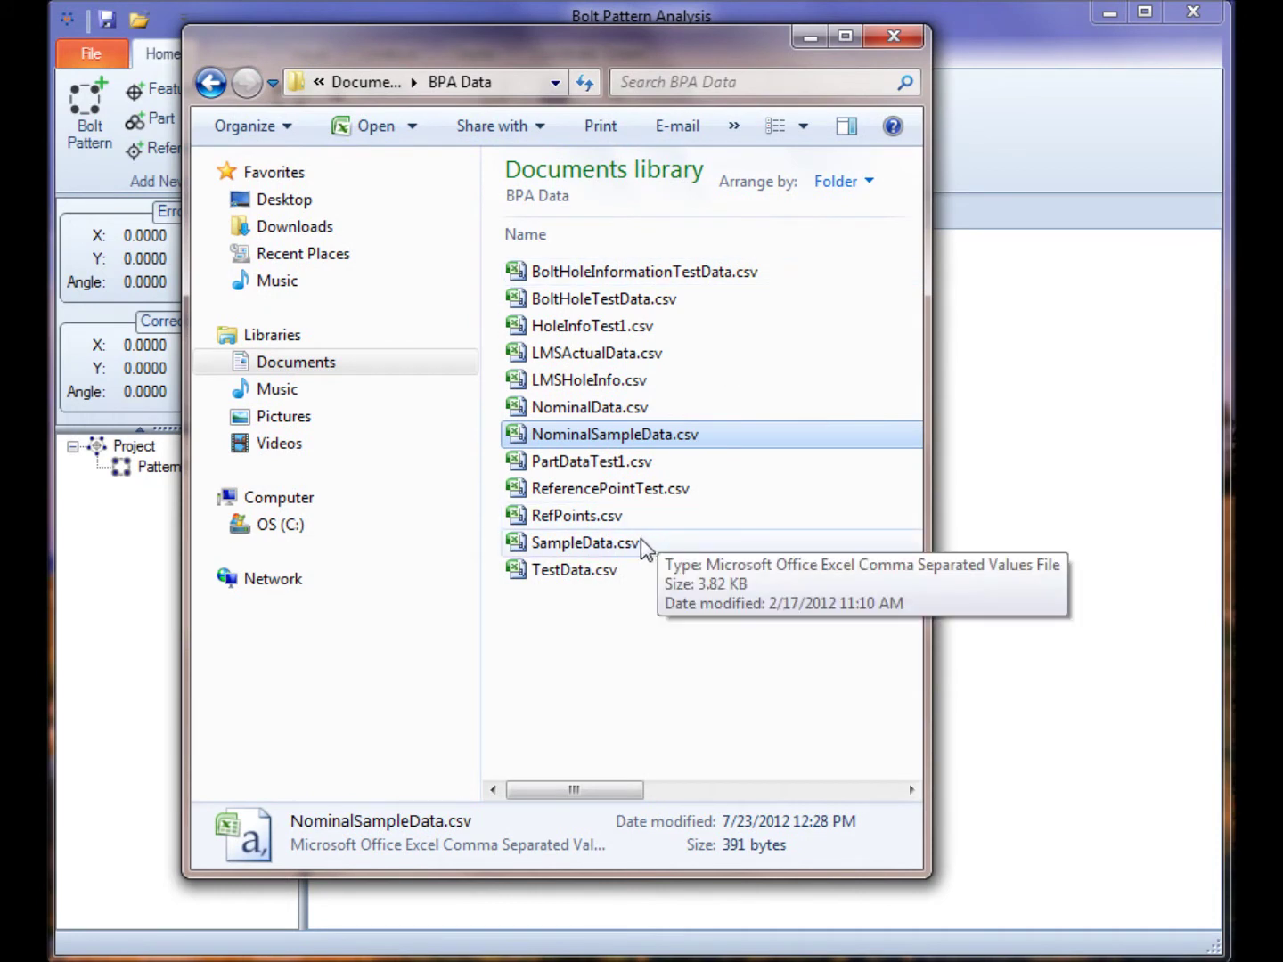
click(595, 437)
click(524, 438)
double_click(525, 438)
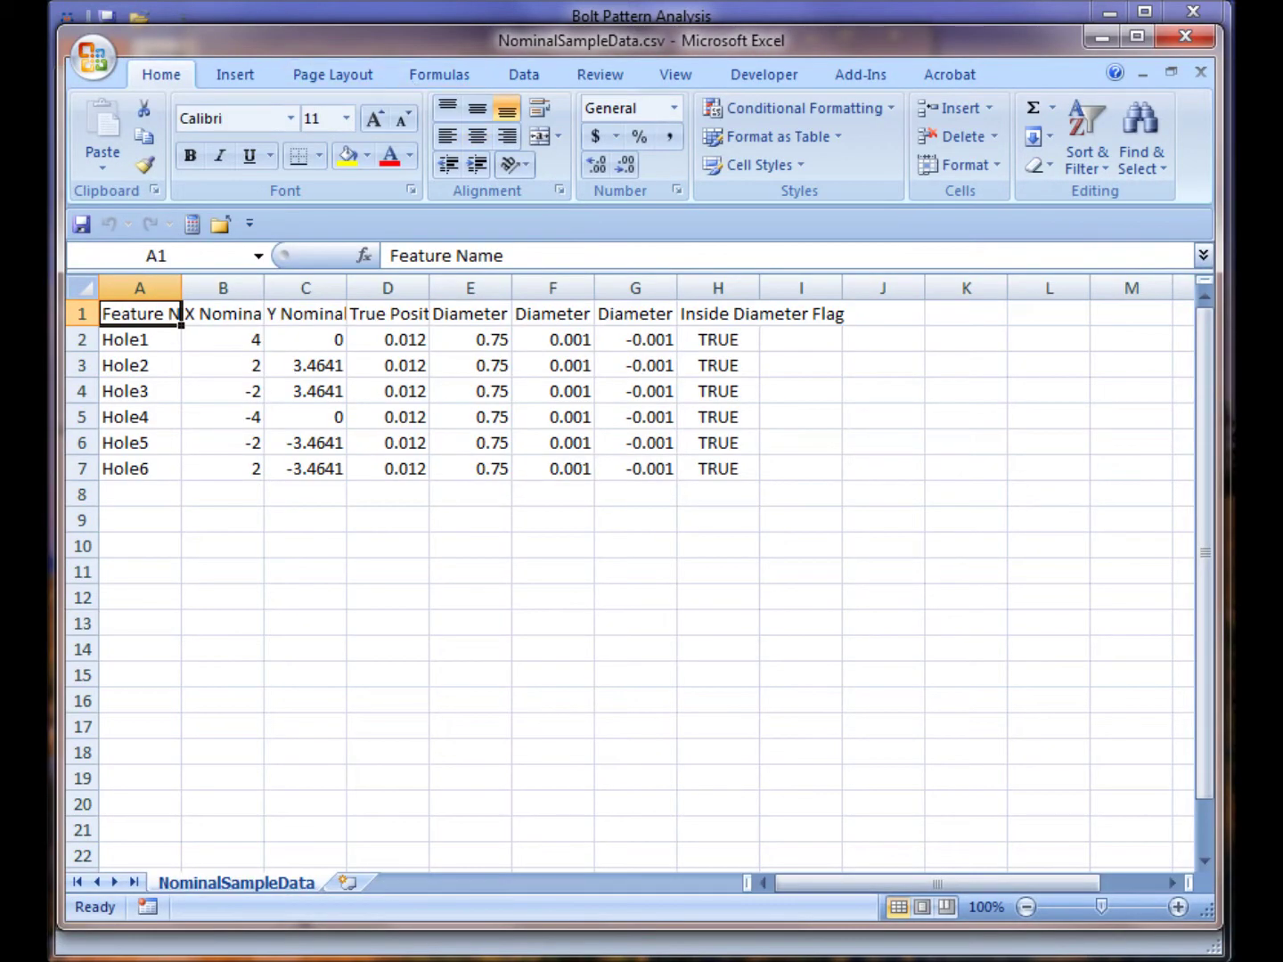
drag(324, 32, 326, 32)
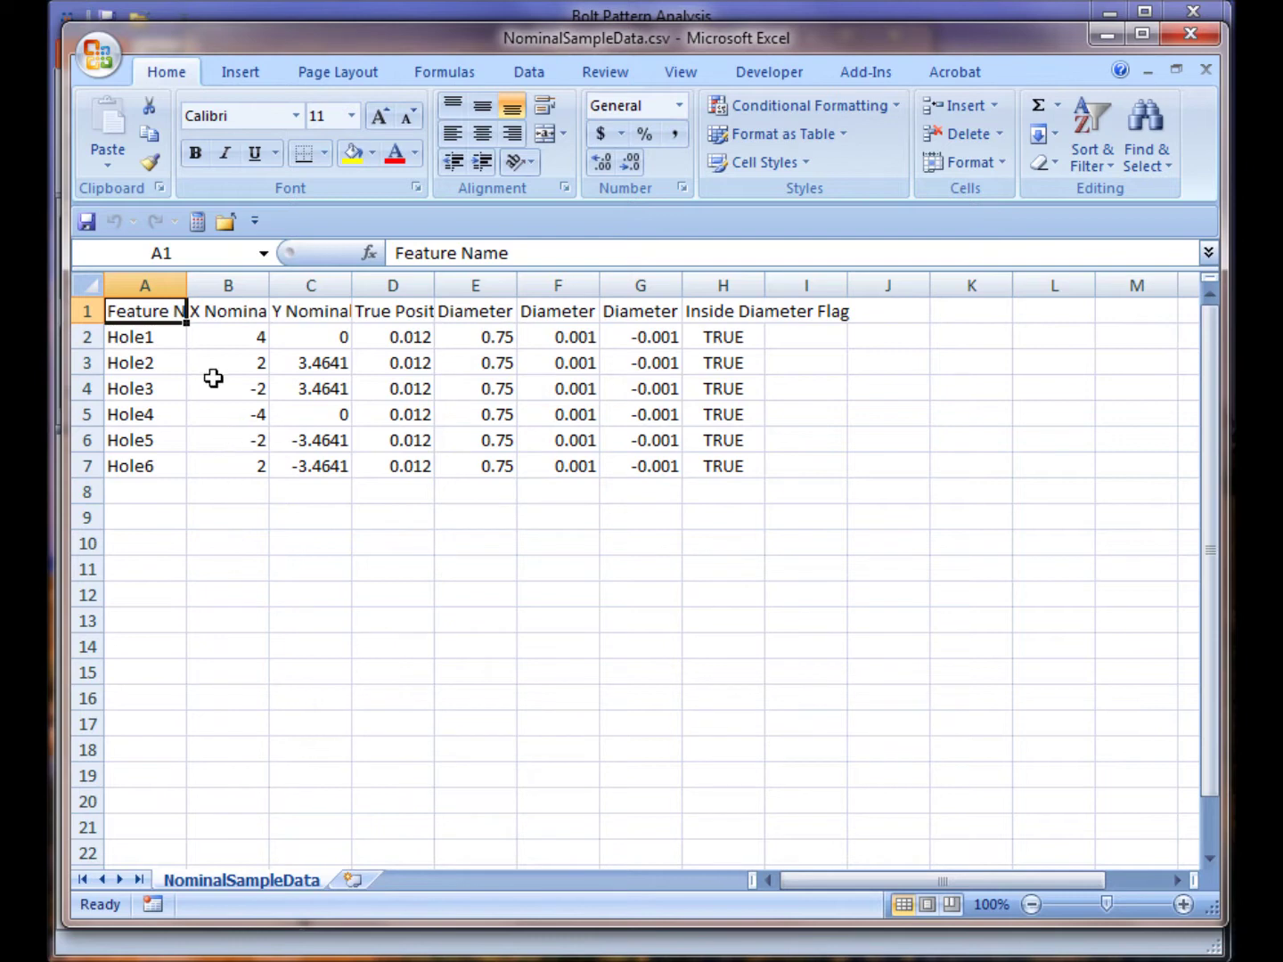
- Adjust the width of the Feature Name column and widen the X Nominal and Y Nominal columns to fit their headers
drag(182, 283, 257, 283)
drag(339, 283, 388, 284)
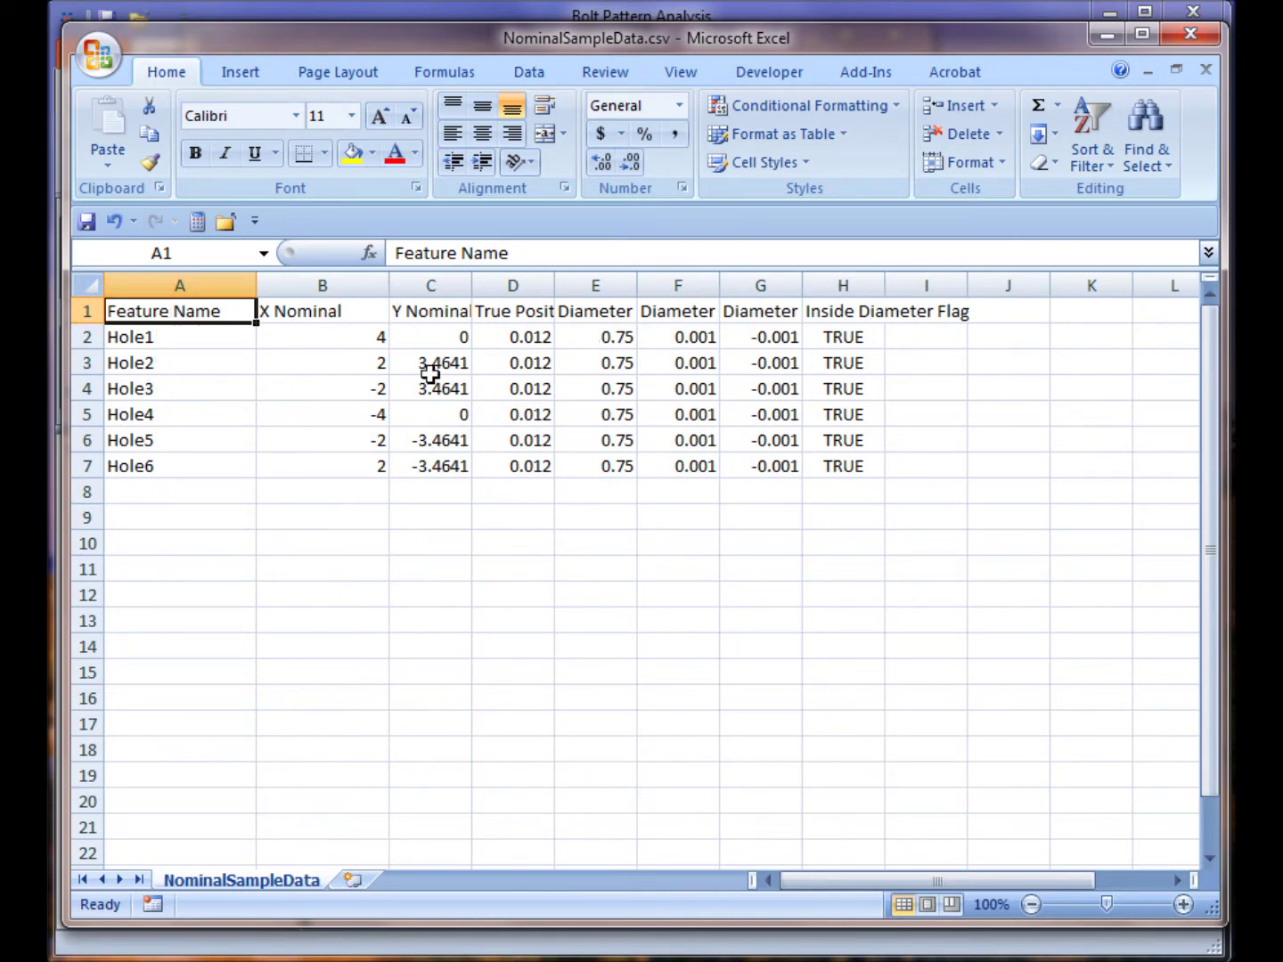
click(158, 284)
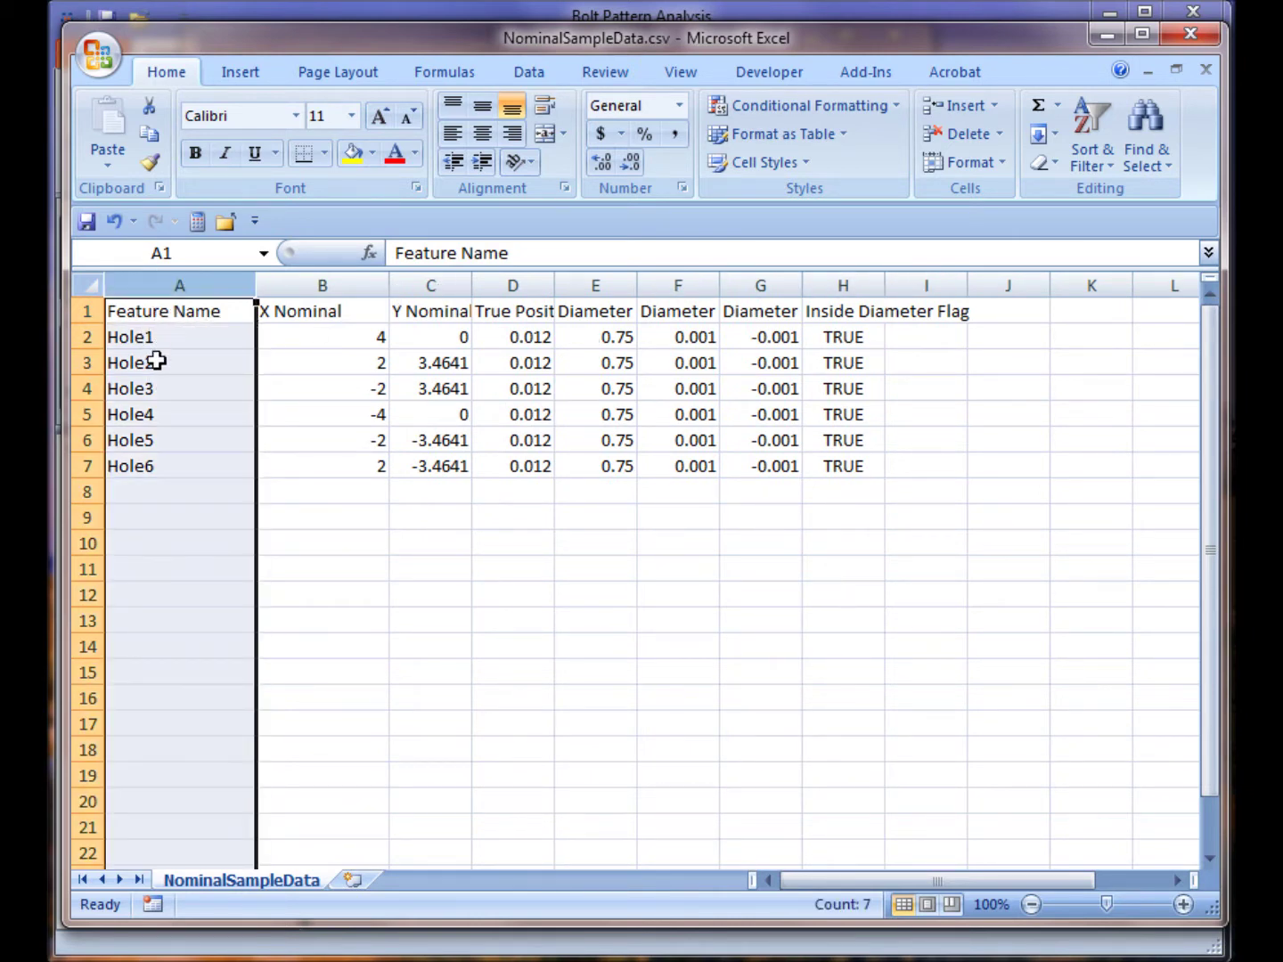
drag(254, 286, 181, 290)
click(246, 286)
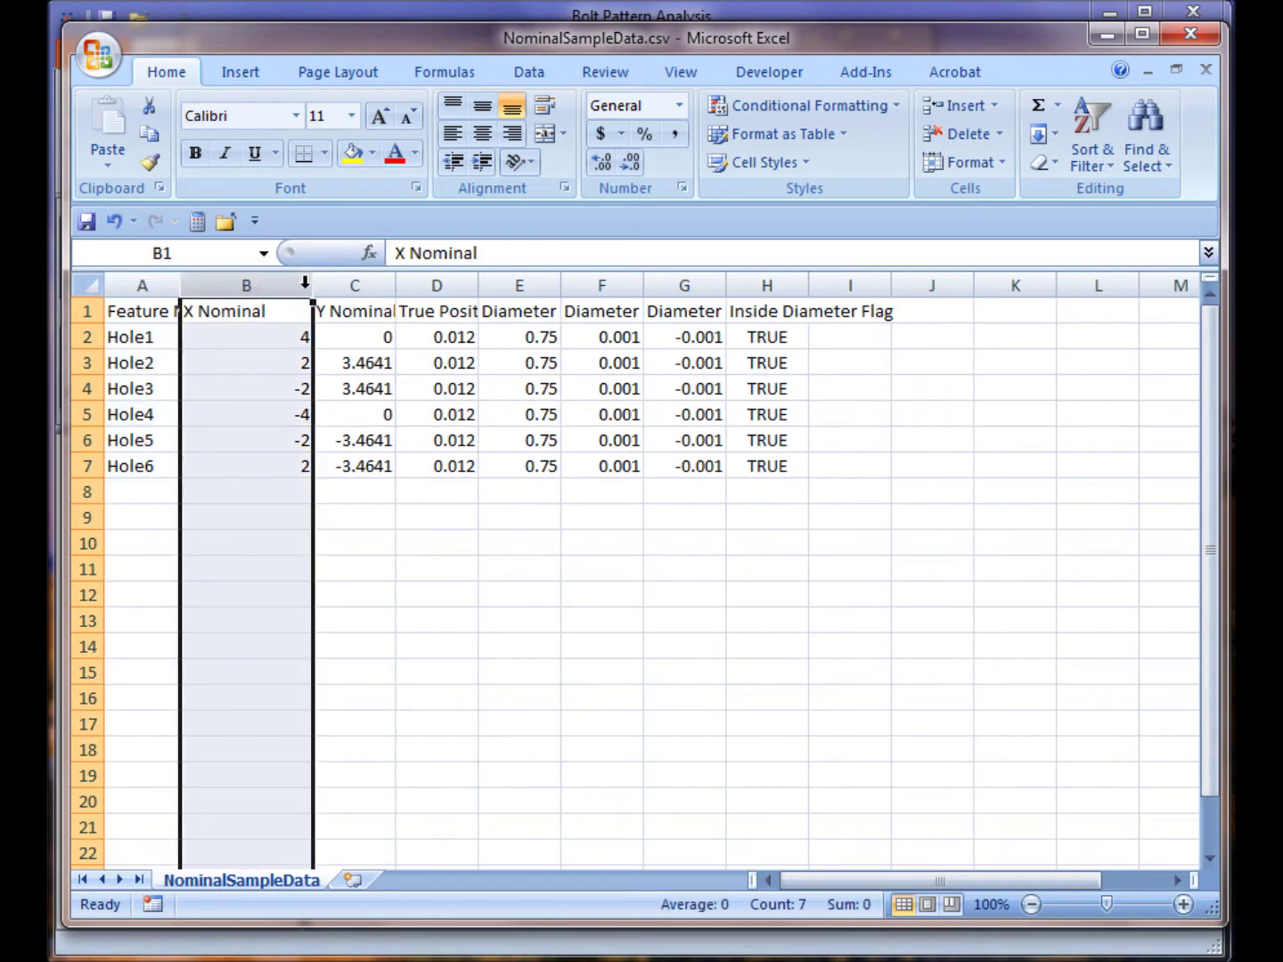
drag(312, 285, 350, 284)
drag(435, 293, 488, 290)
drag(309, 285, 392, 288)
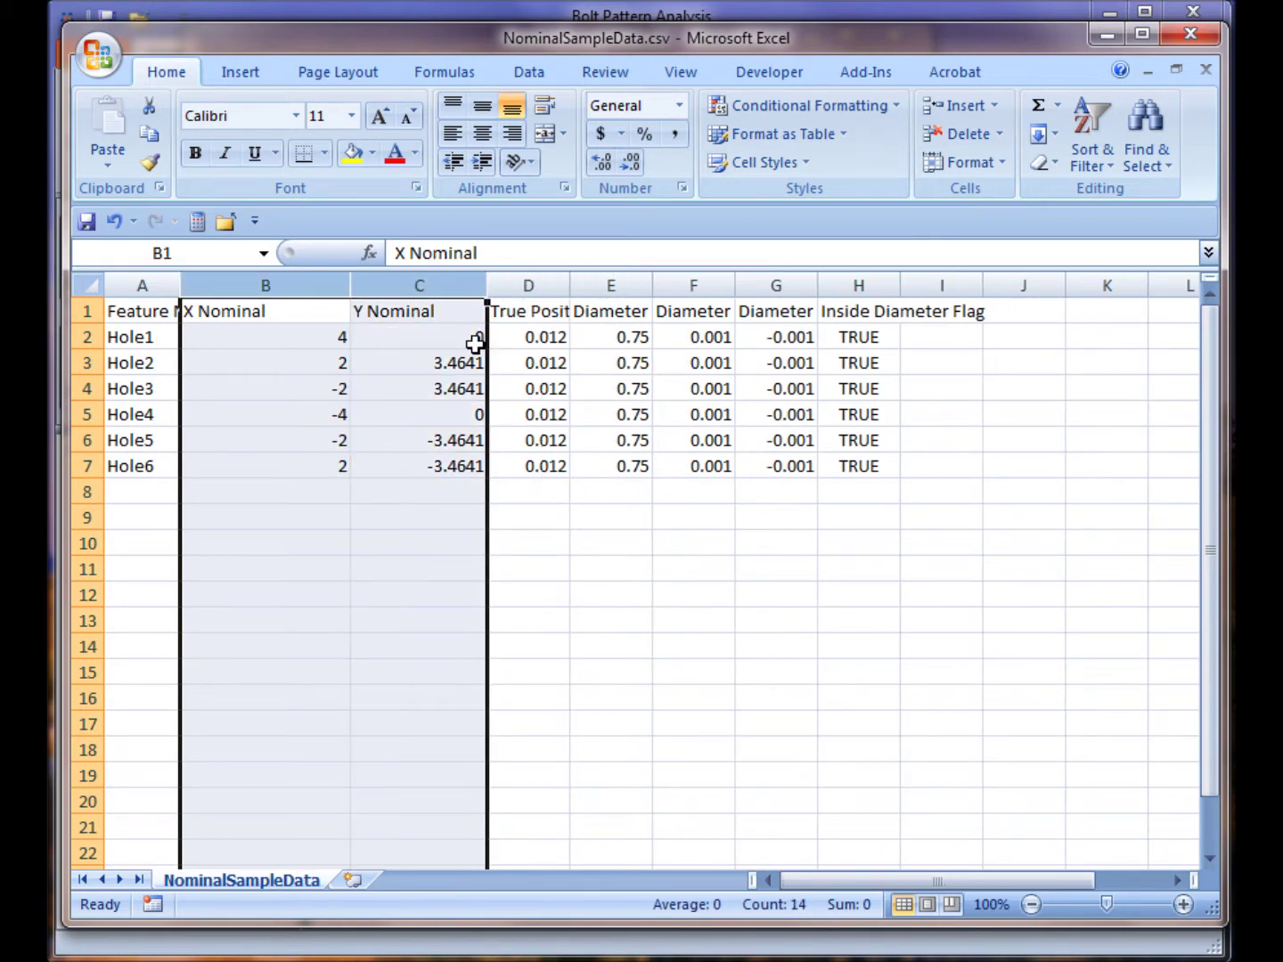
- Widen the True Position Tolerance and Diameter Nominal columns so their headers can be read
click(532, 283)
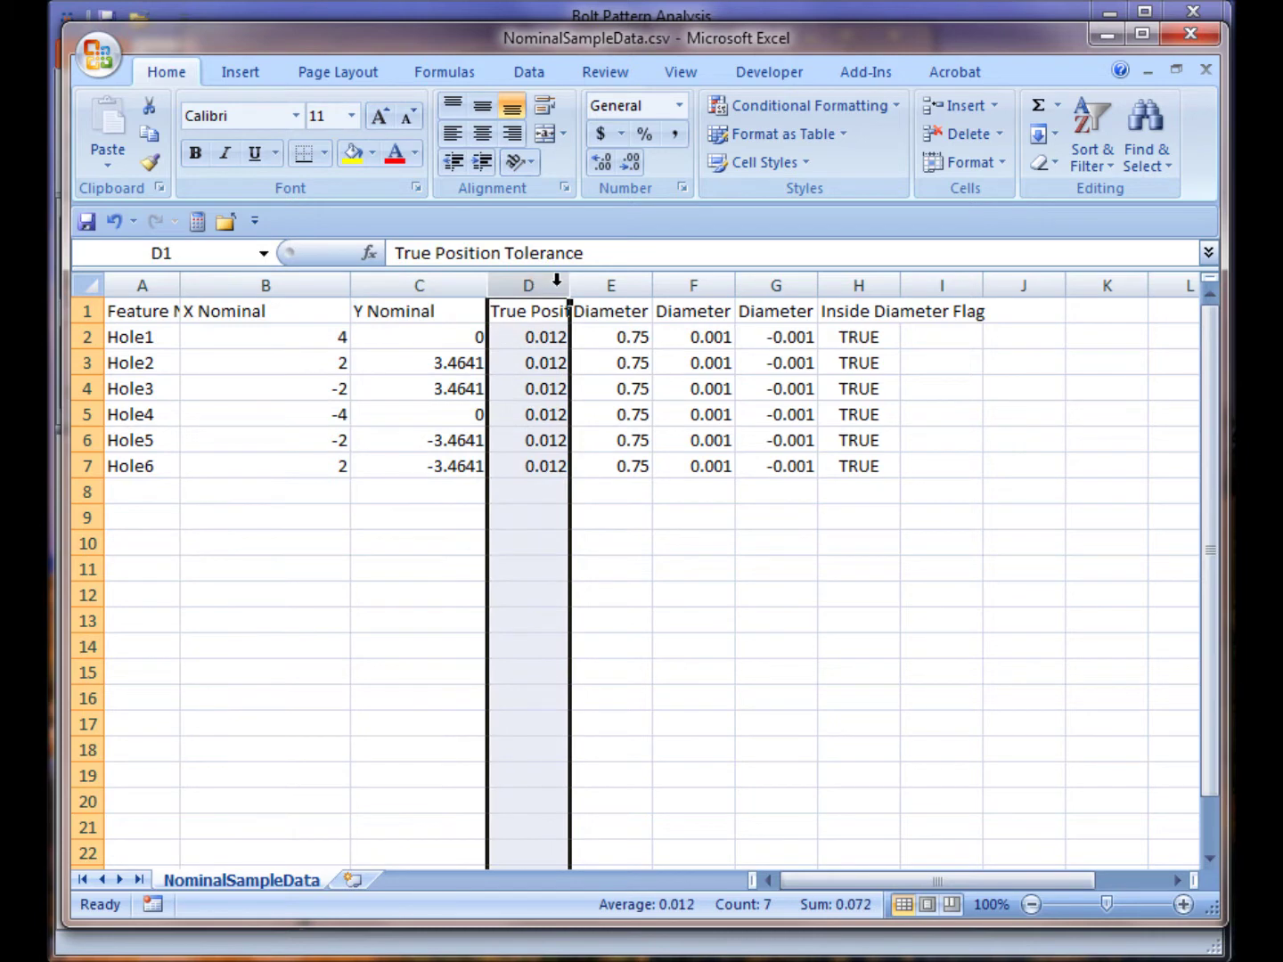
drag(571, 286, 652, 289)
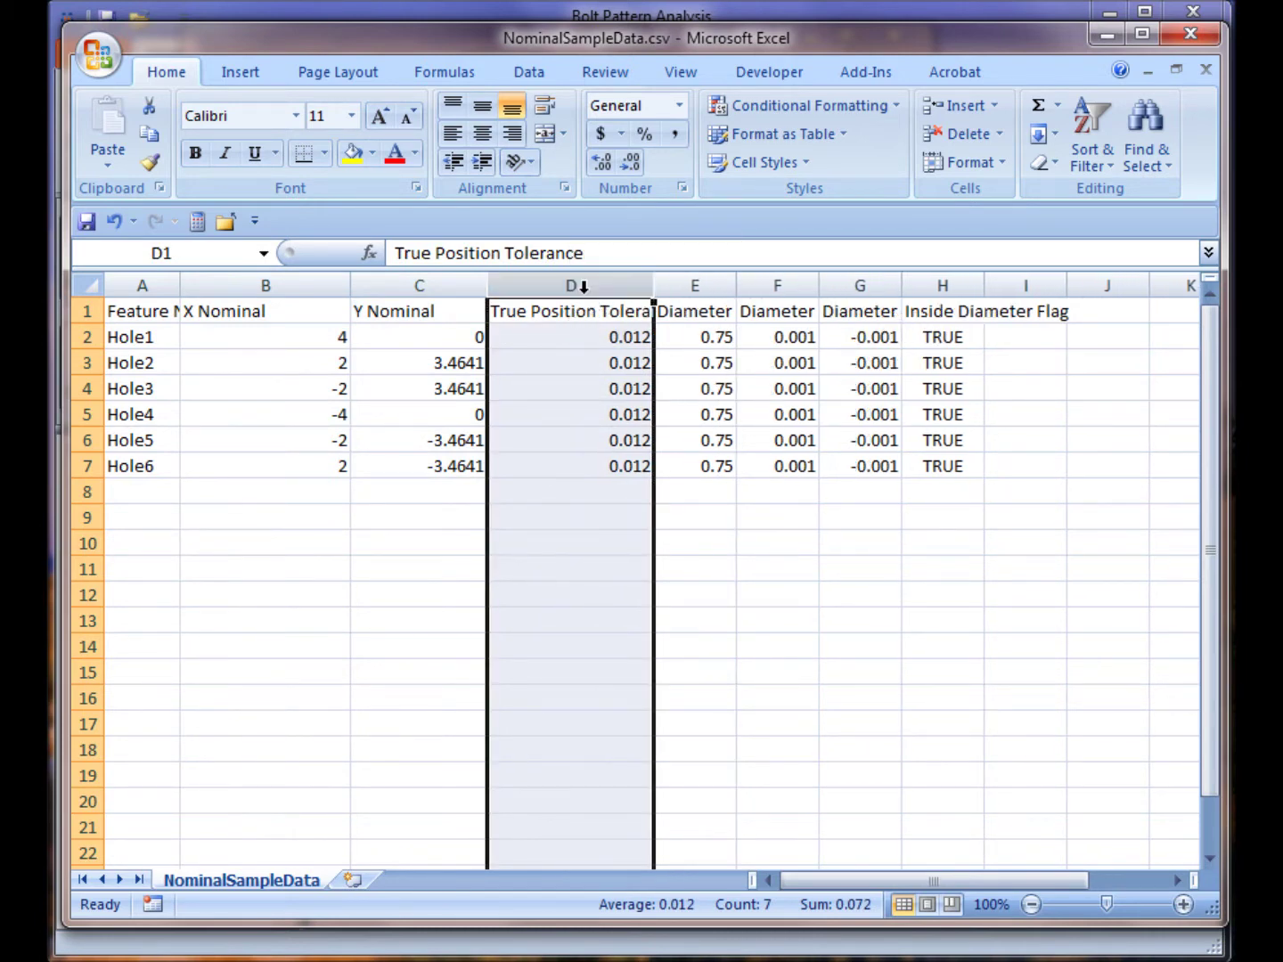
click(726, 283)
drag(736, 285, 819, 283)
click(821, 282)
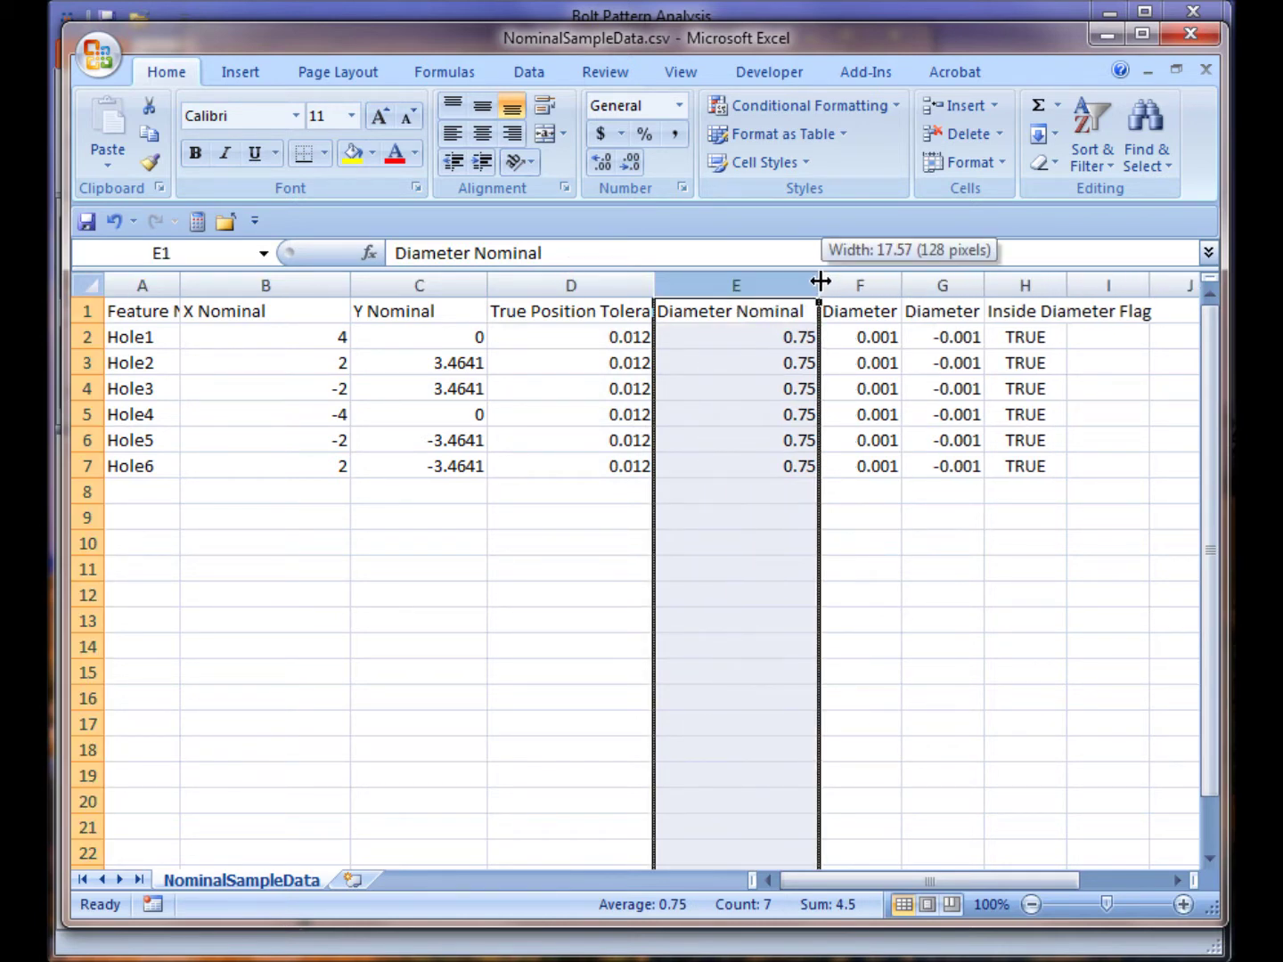
- Widen the Diameter + Tol, Diameter - Tol and Inside Diameter Flag columns to fit their headers
drag(934, 878, 980, 877)
click(633, 283)
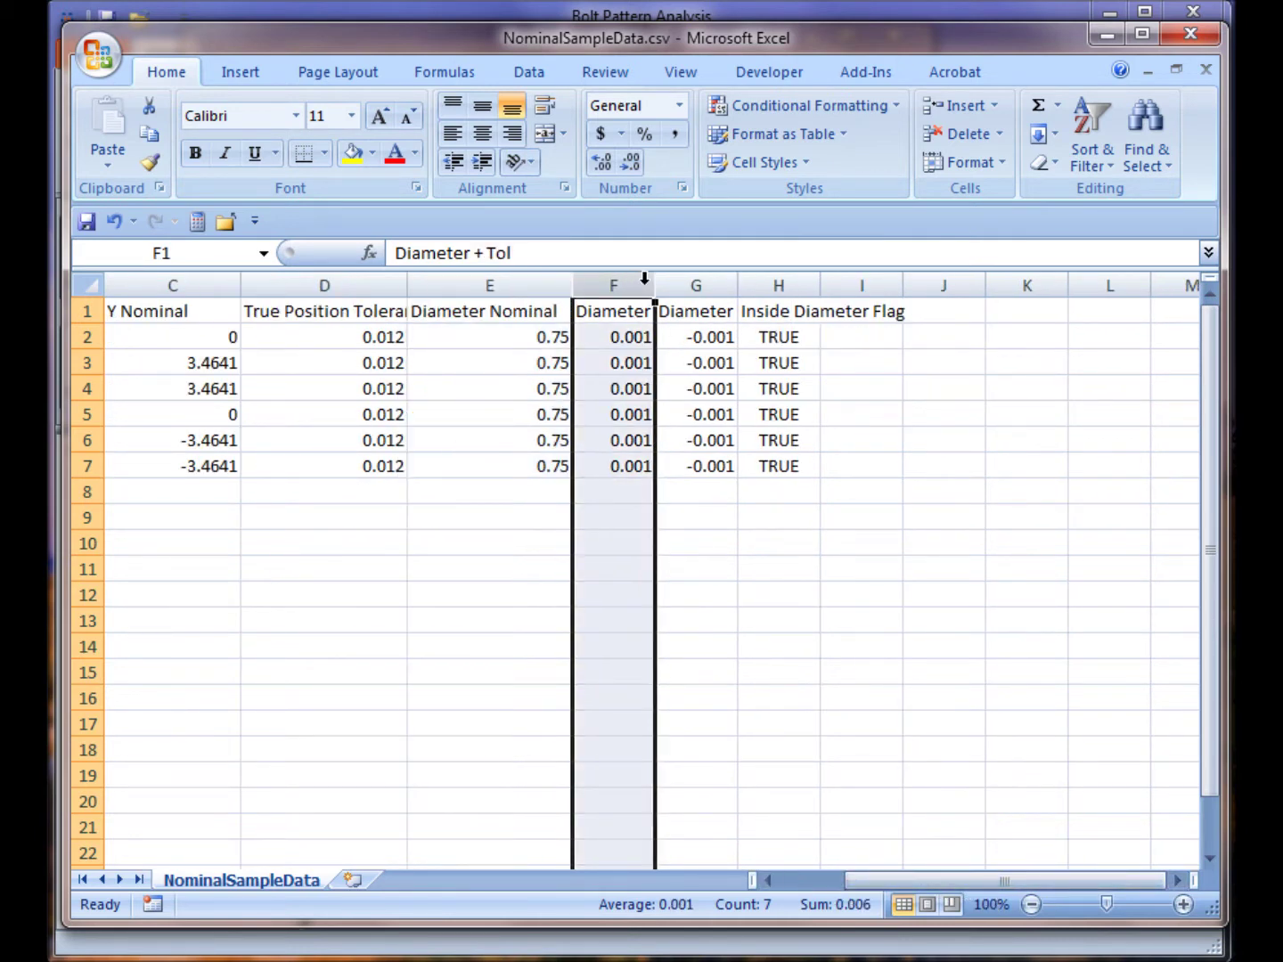
drag(655, 284, 722, 290)
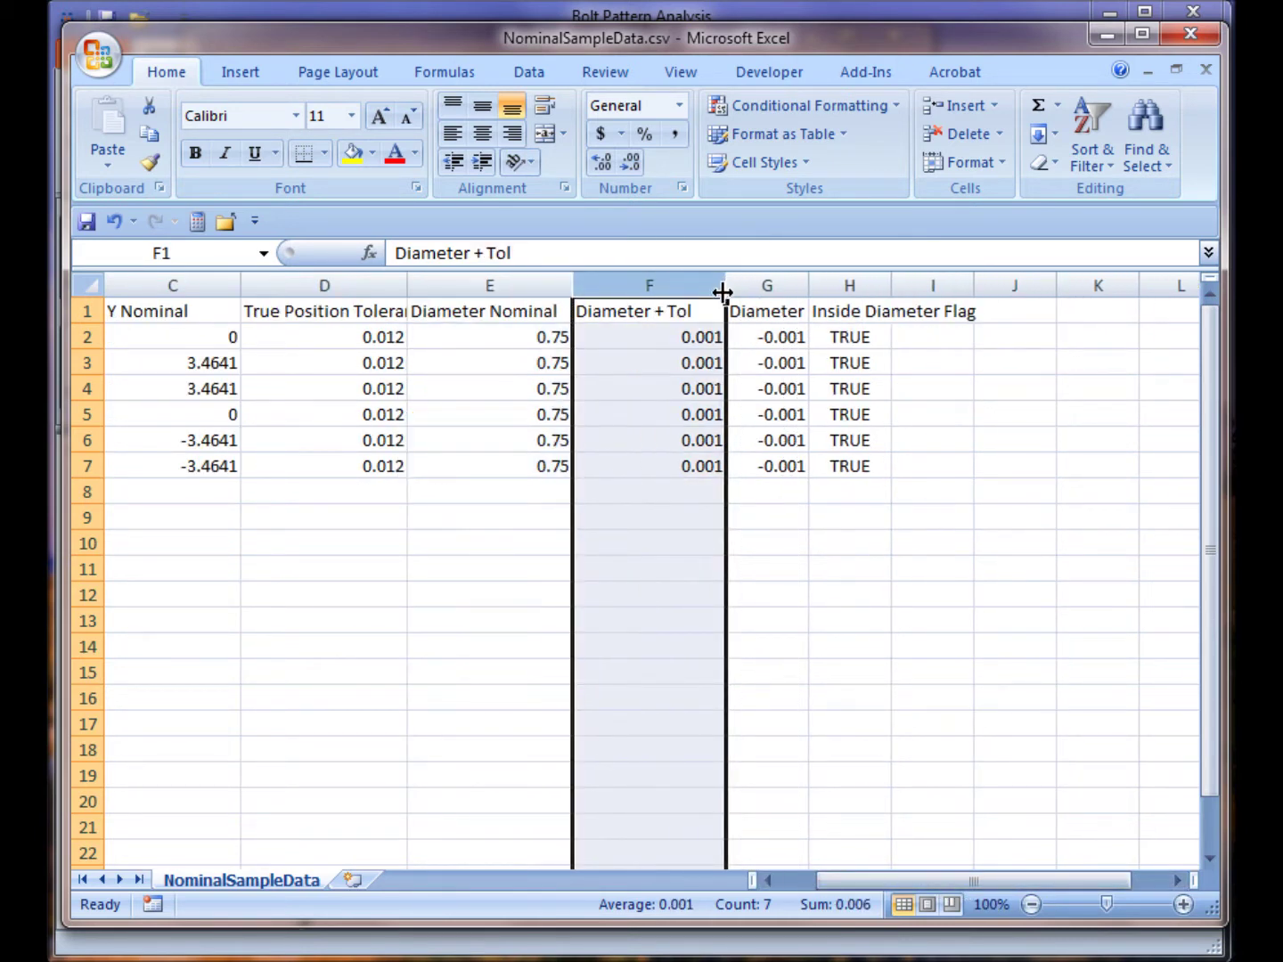
drag(804, 290, 898, 286)
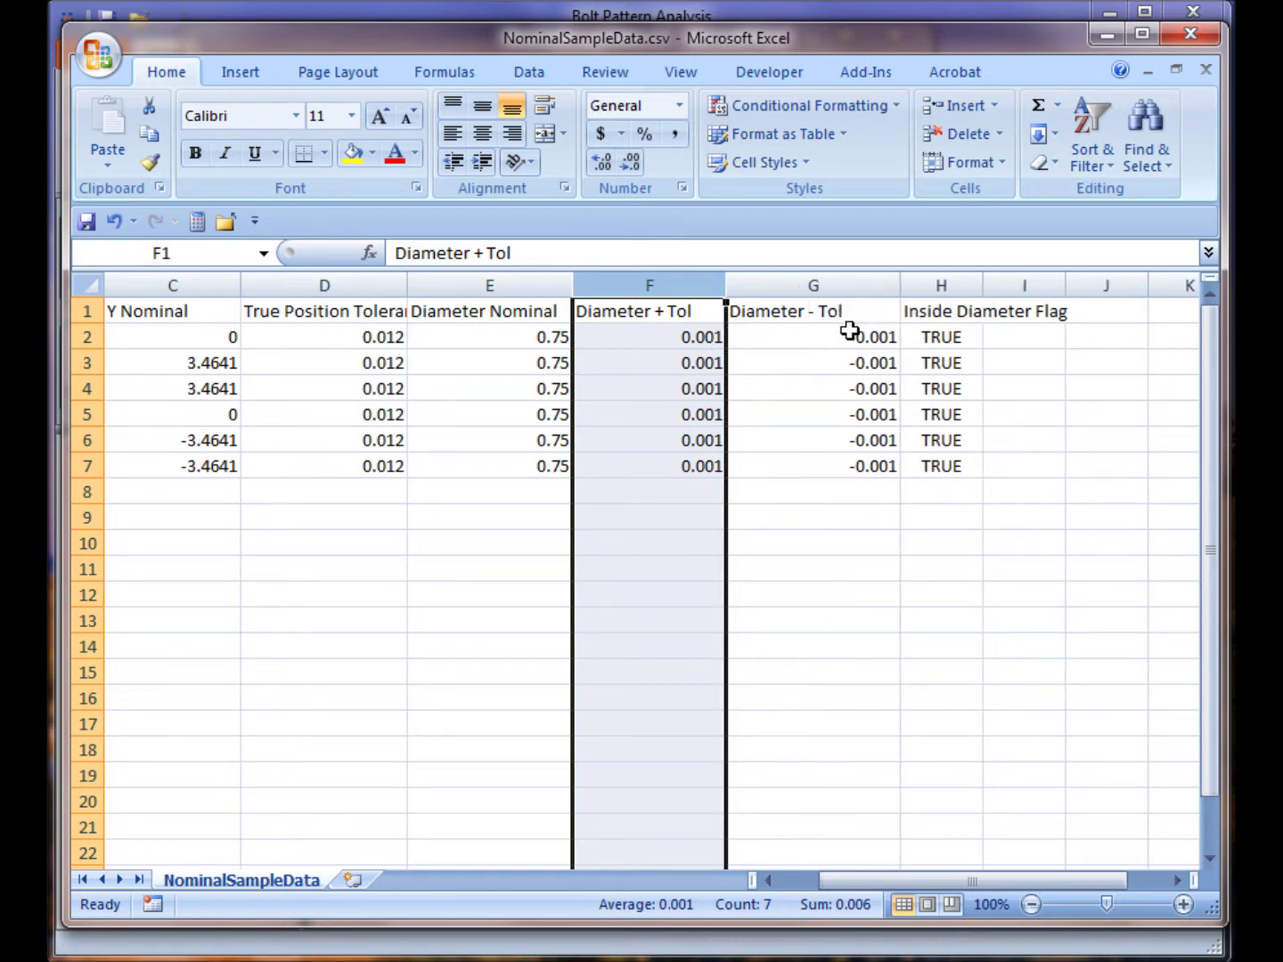
drag(932, 880, 994, 881)
click(948, 287)
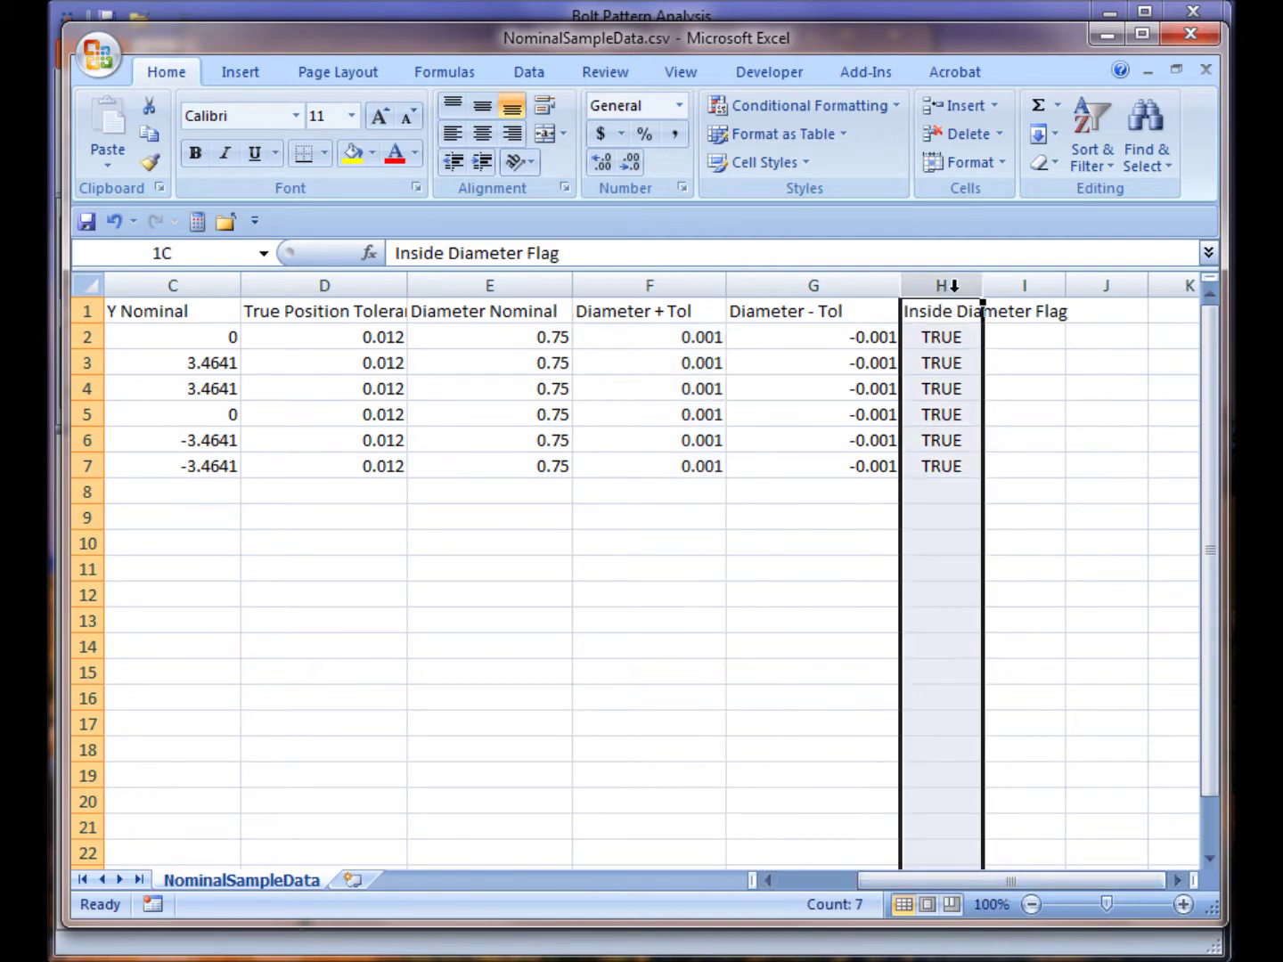
drag(983, 284, 1079, 283)
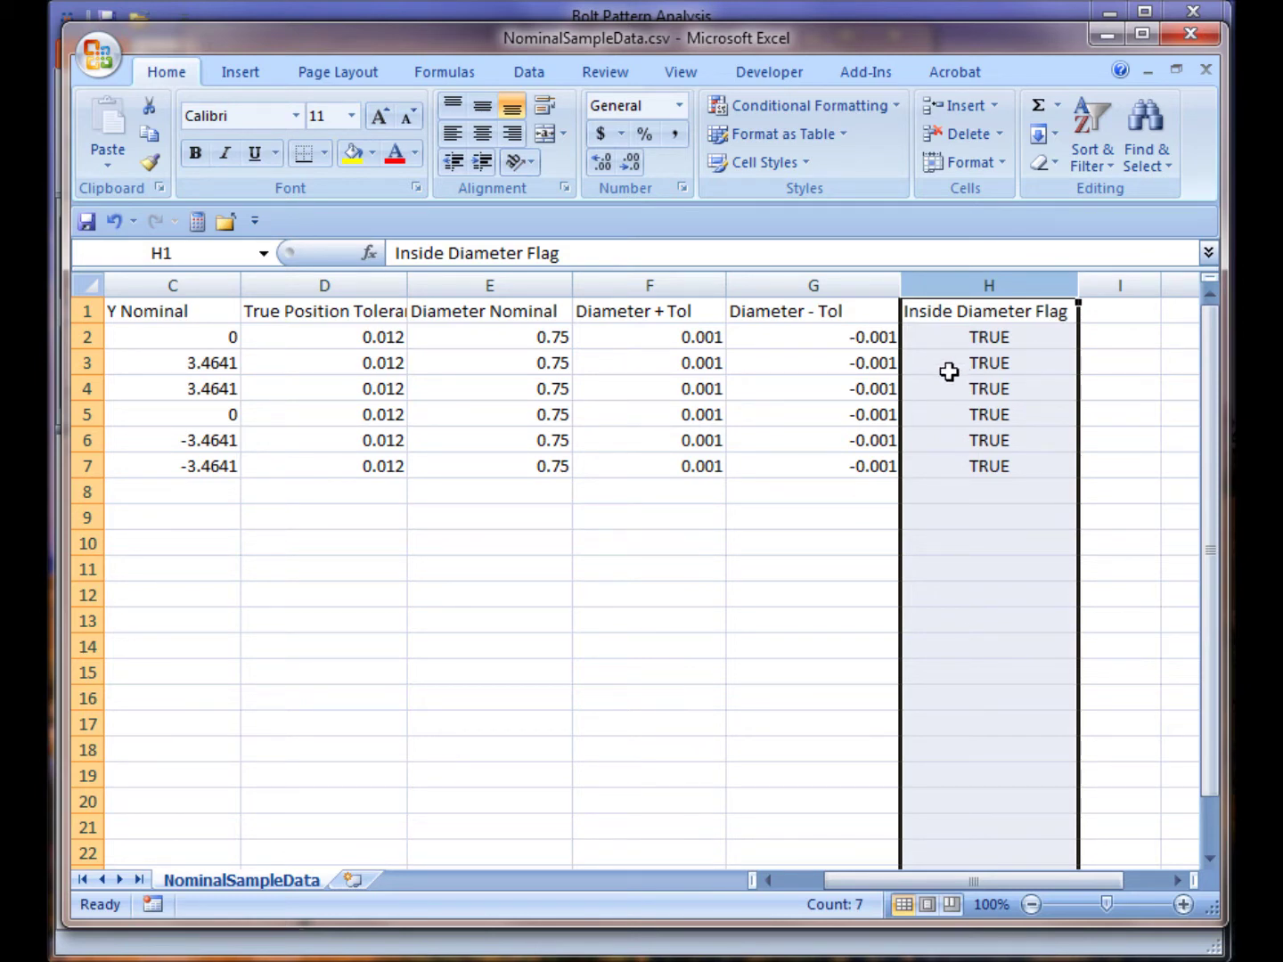
- Delete the header row from the nominal data so that the Hole1 record comes first
drag(993, 882, 890, 894)
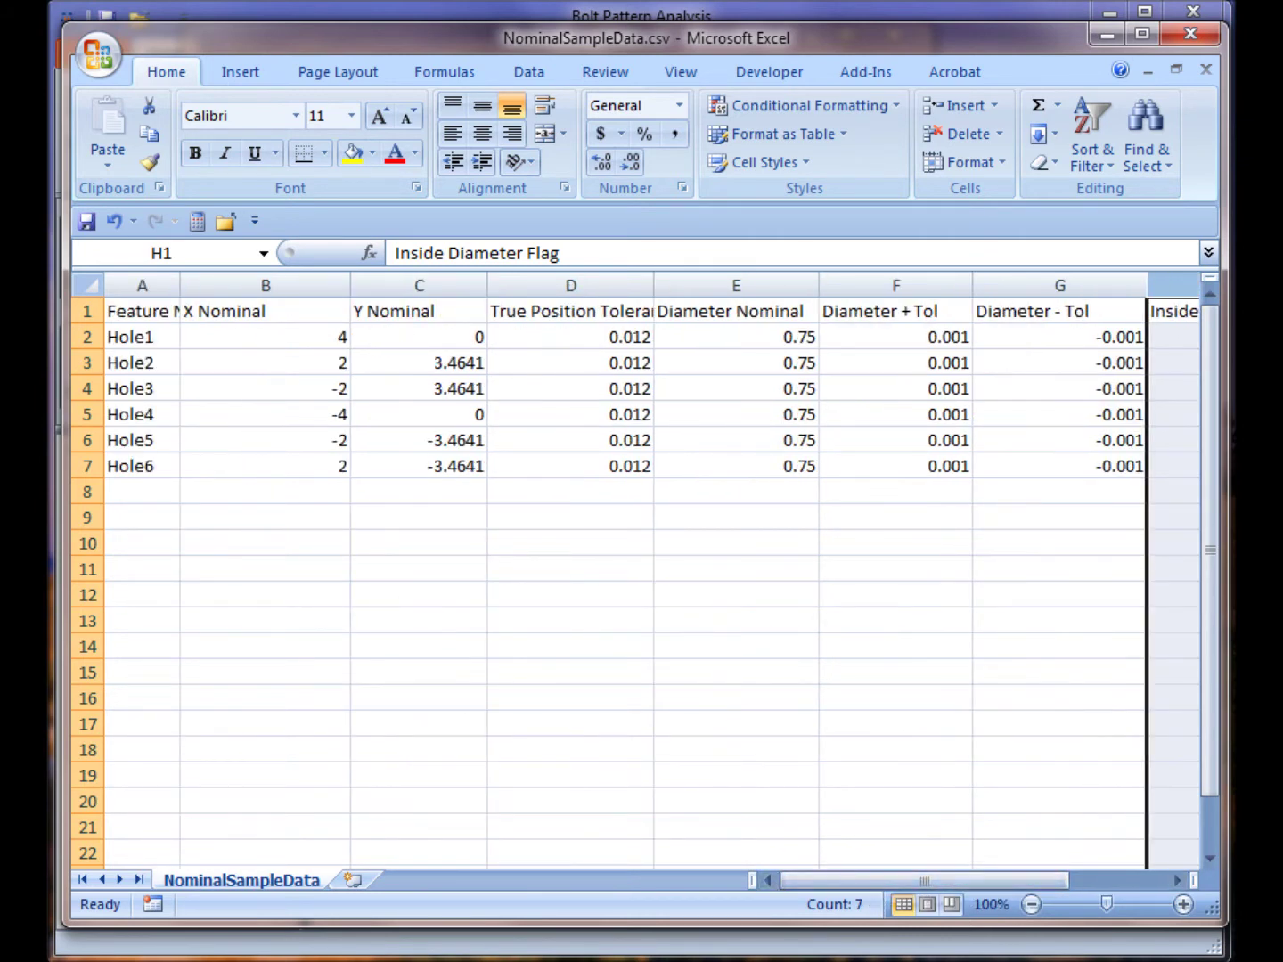
click(69, 305)
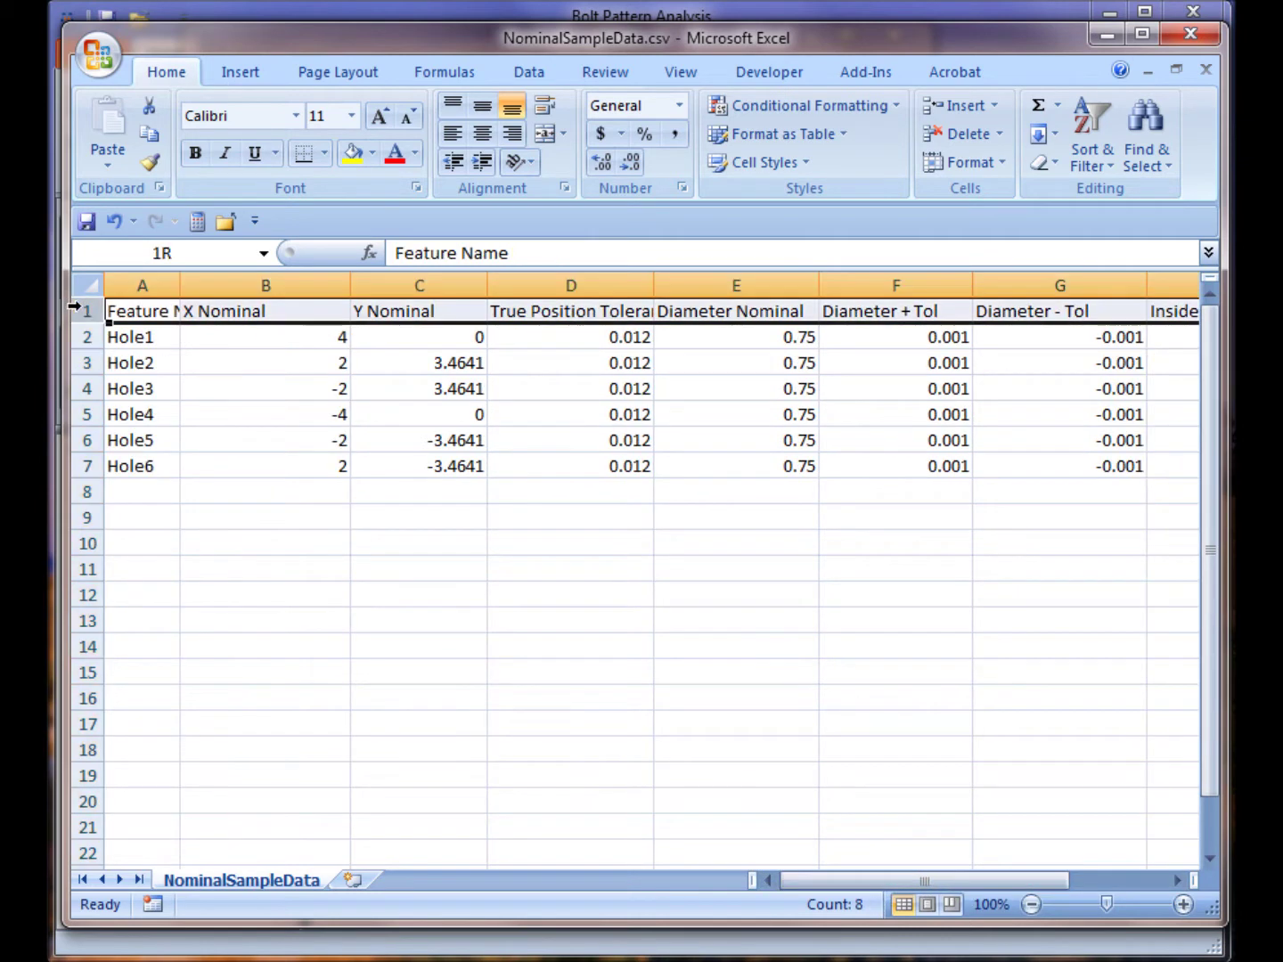
right_click(159, 310)
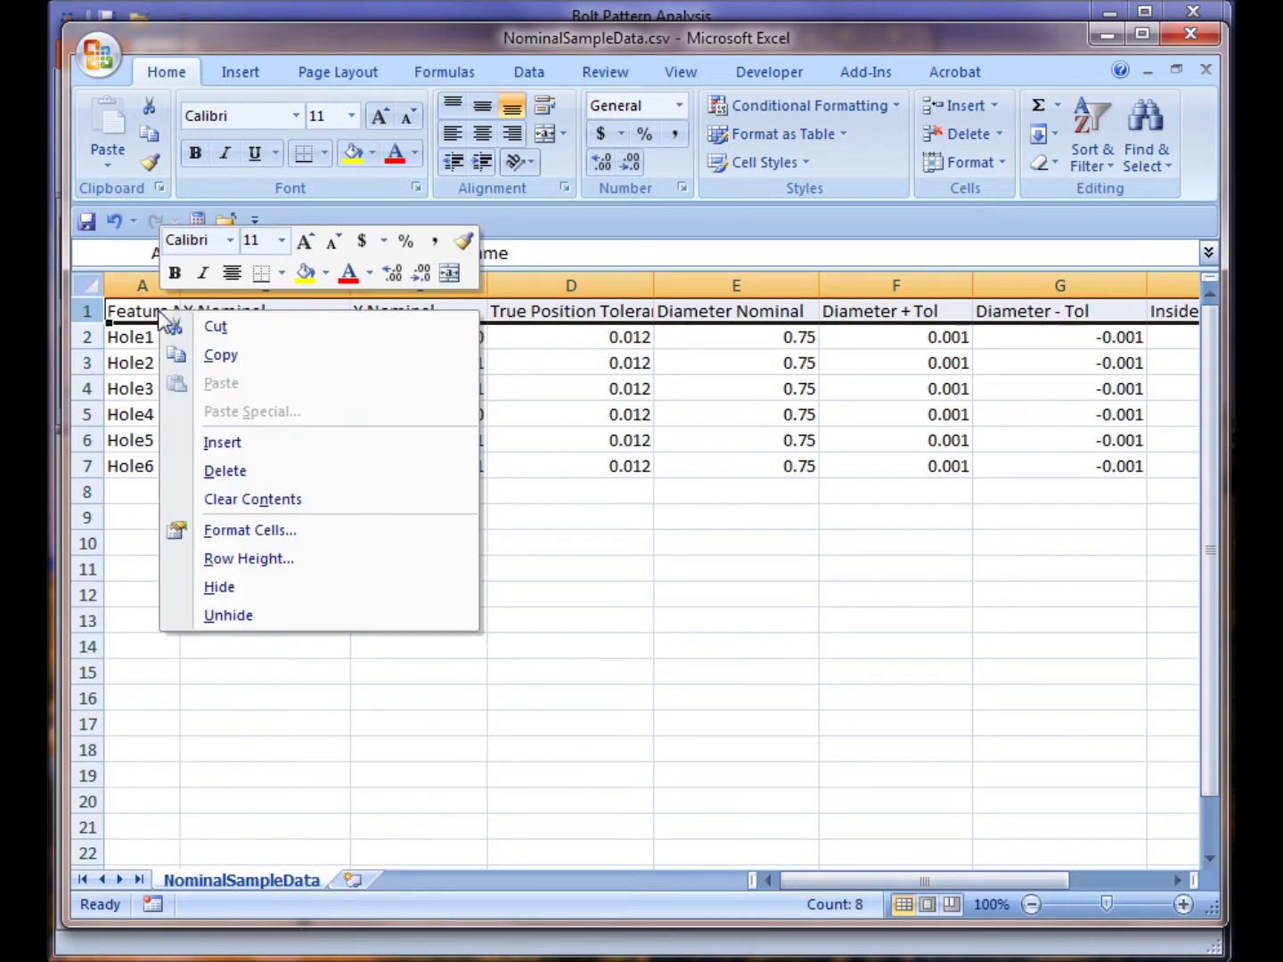
click(258, 477)
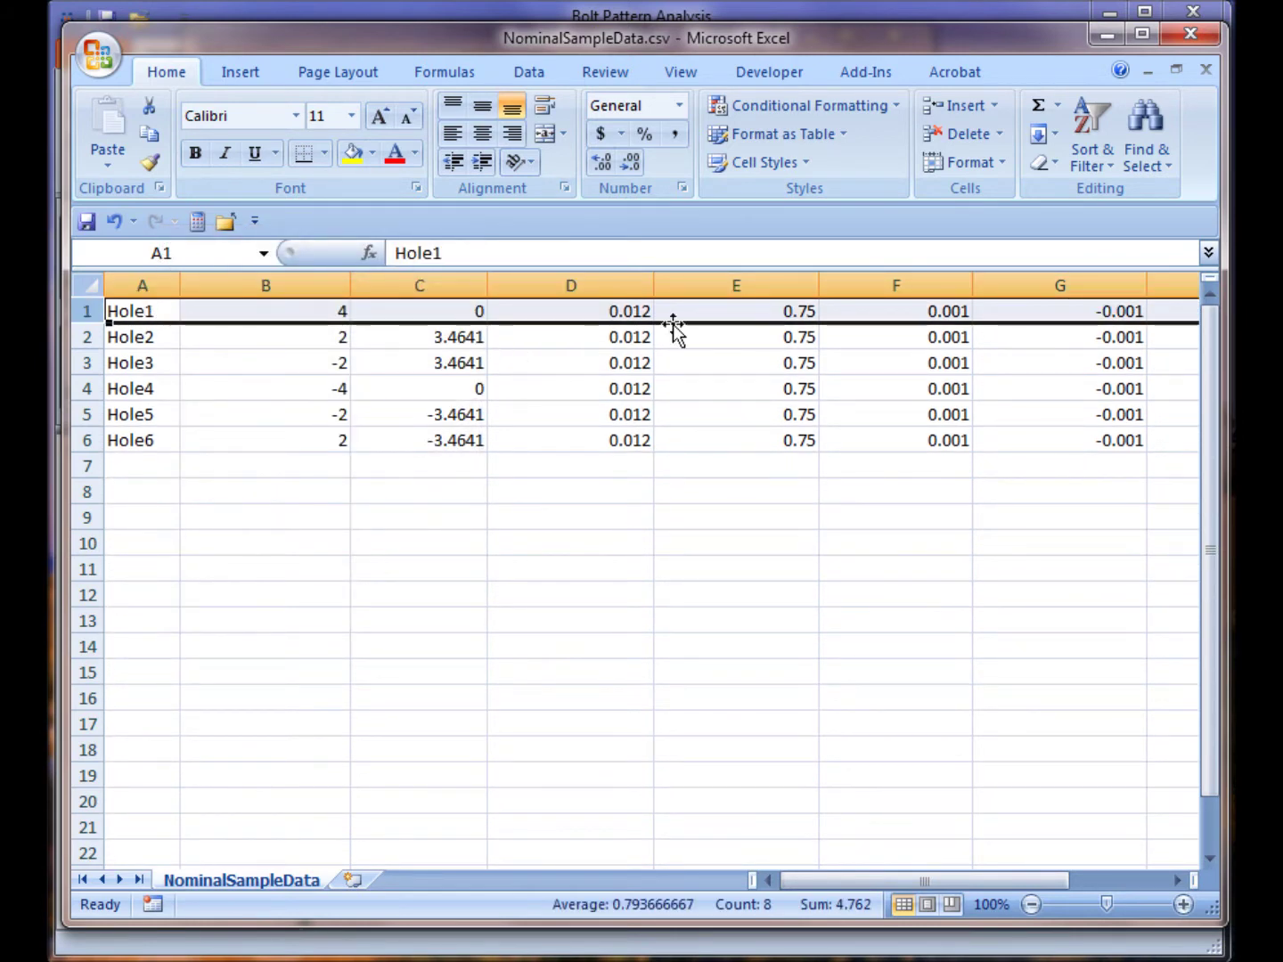
- Save the sheet in the BPA Data folder as a comma-delimited CSV file named test, keeping the CSV format
click(96, 57)
click(163, 281)
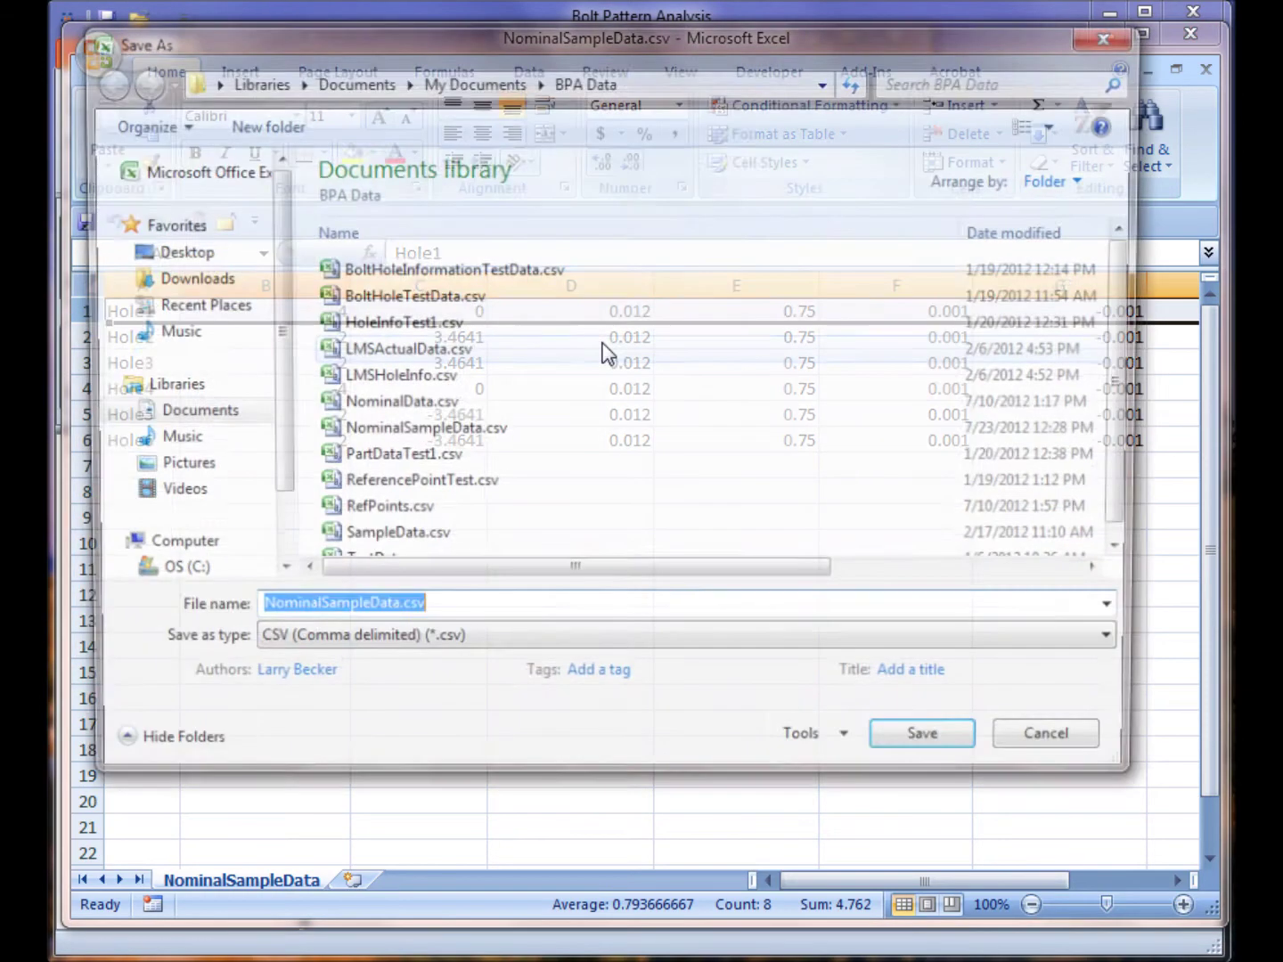
text(test)
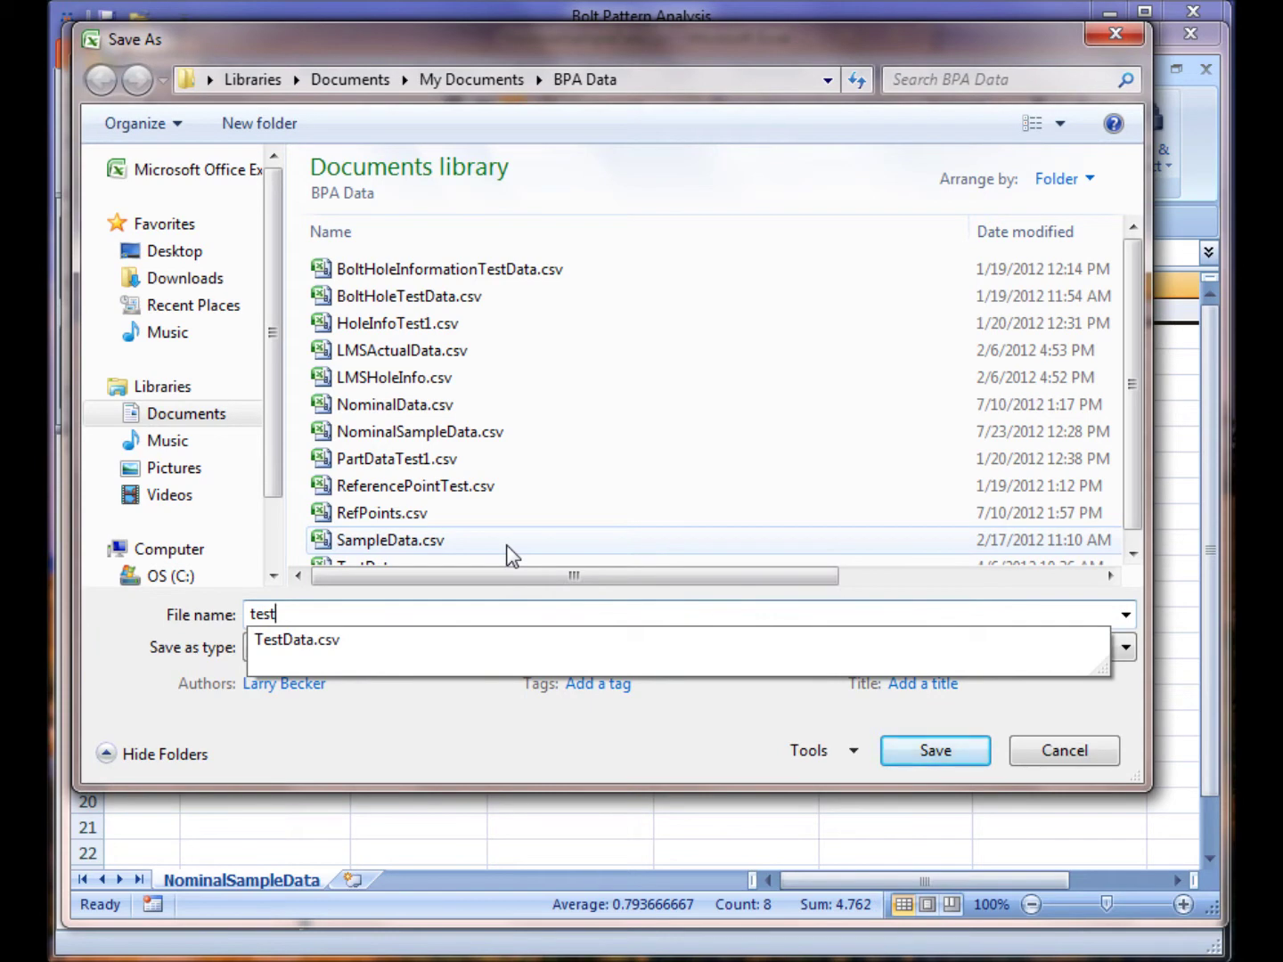
key(Return)
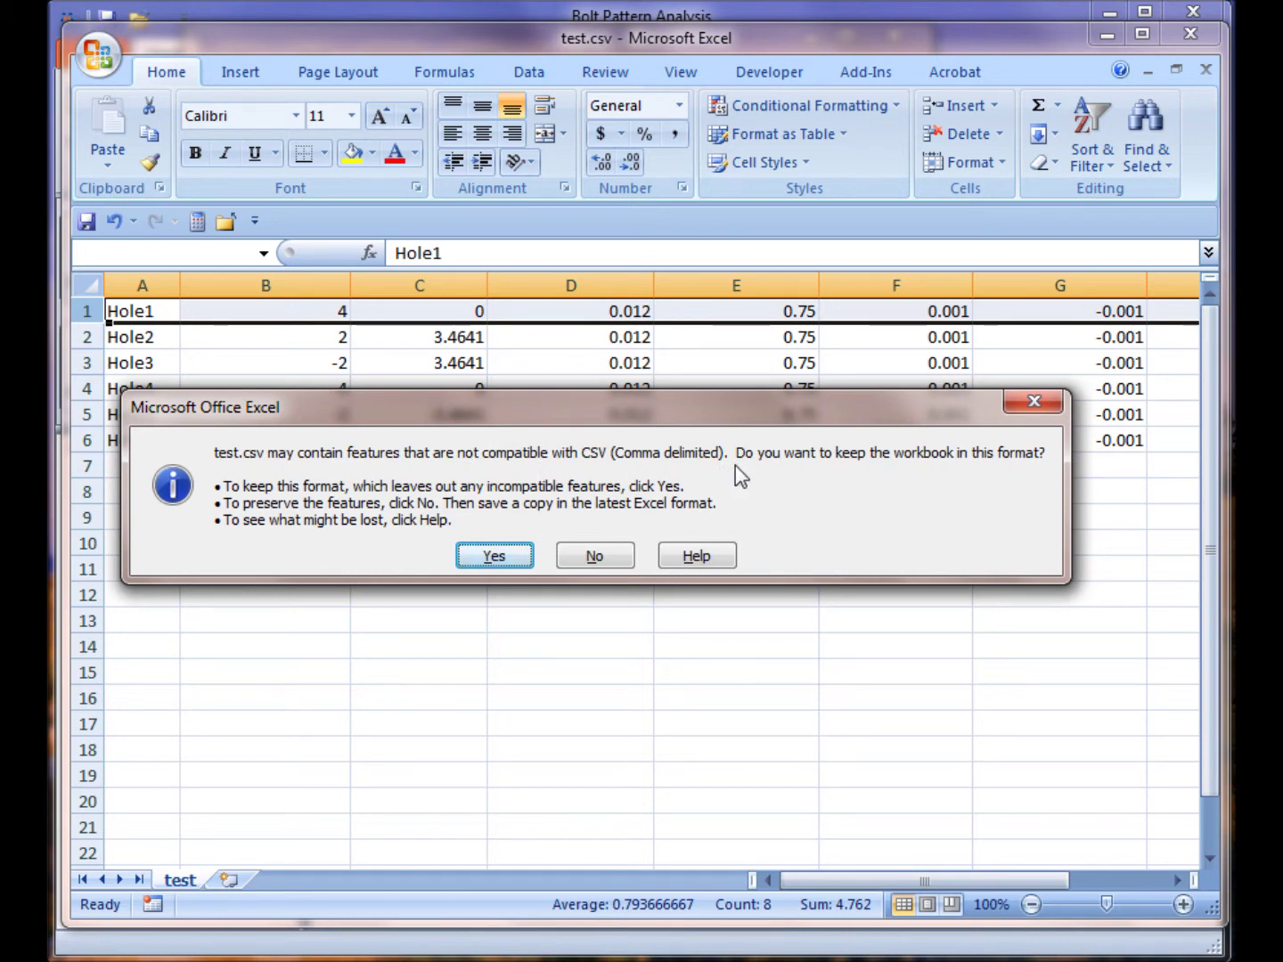
click(496, 555)
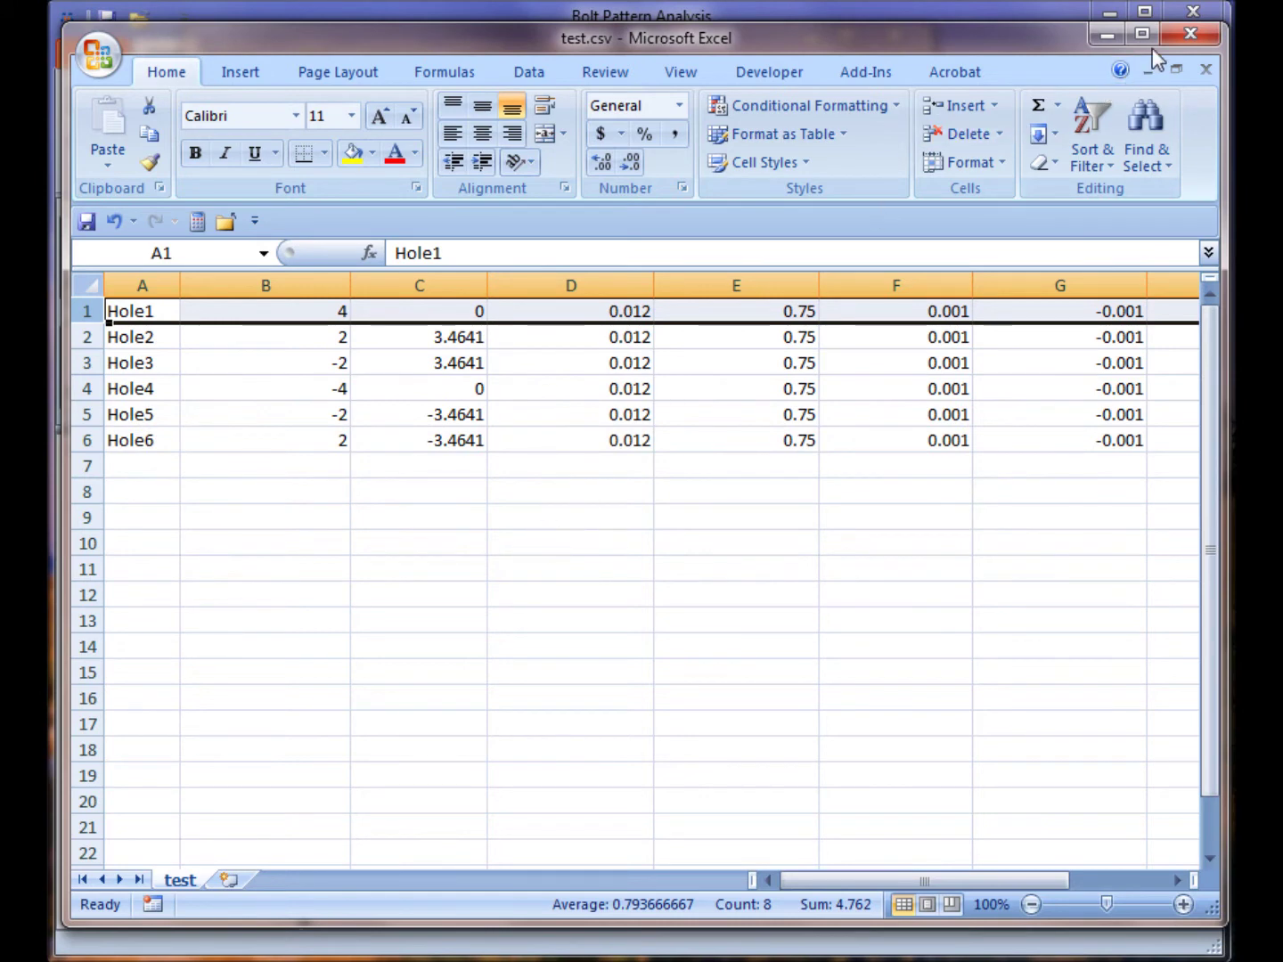
- Close test.csv in Excel without saving again, put away the folder window and return to Bolt Pattern Analysis
click(1195, 31)
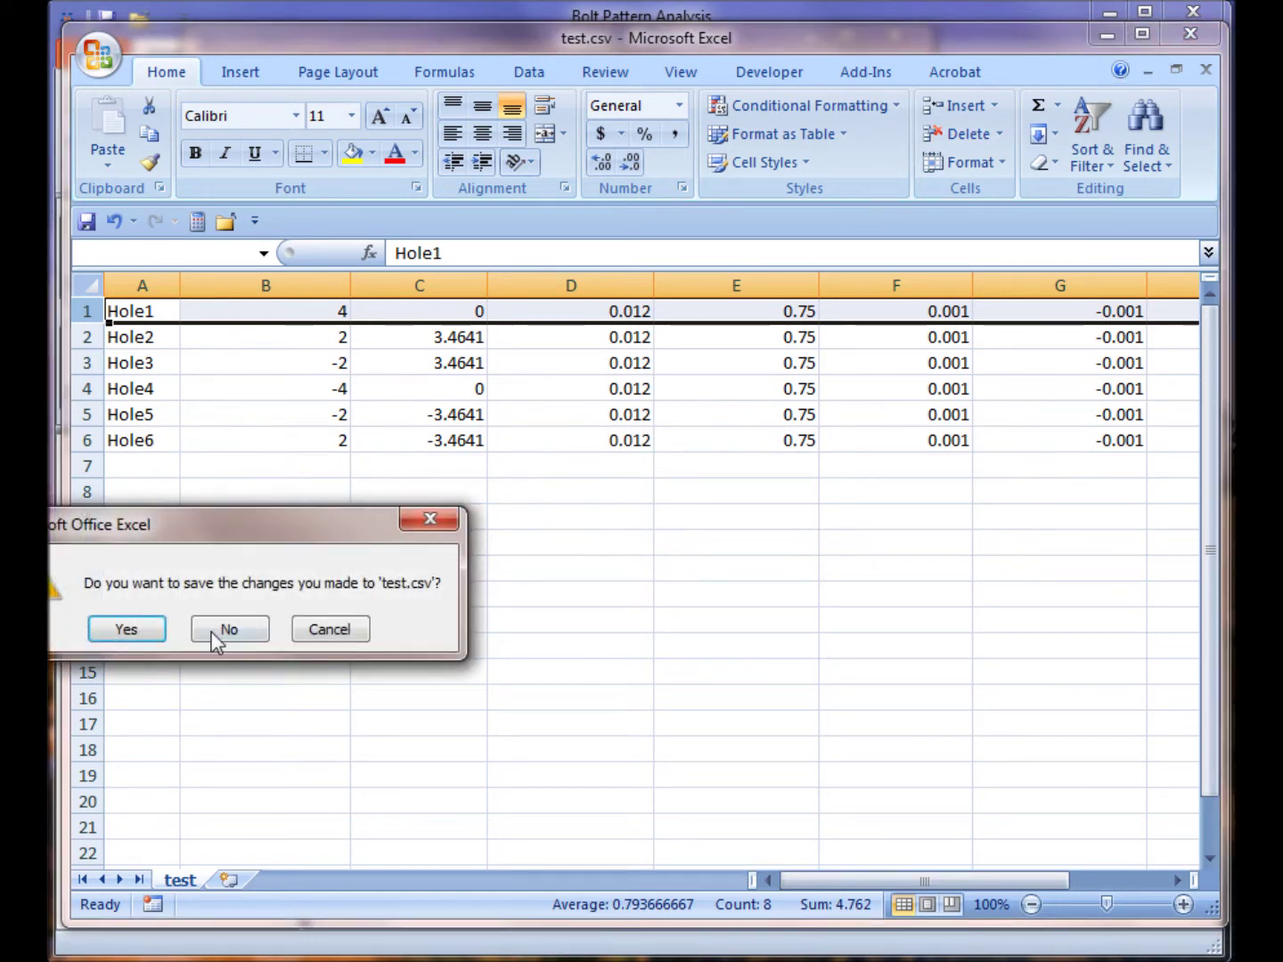
click(566, 589)
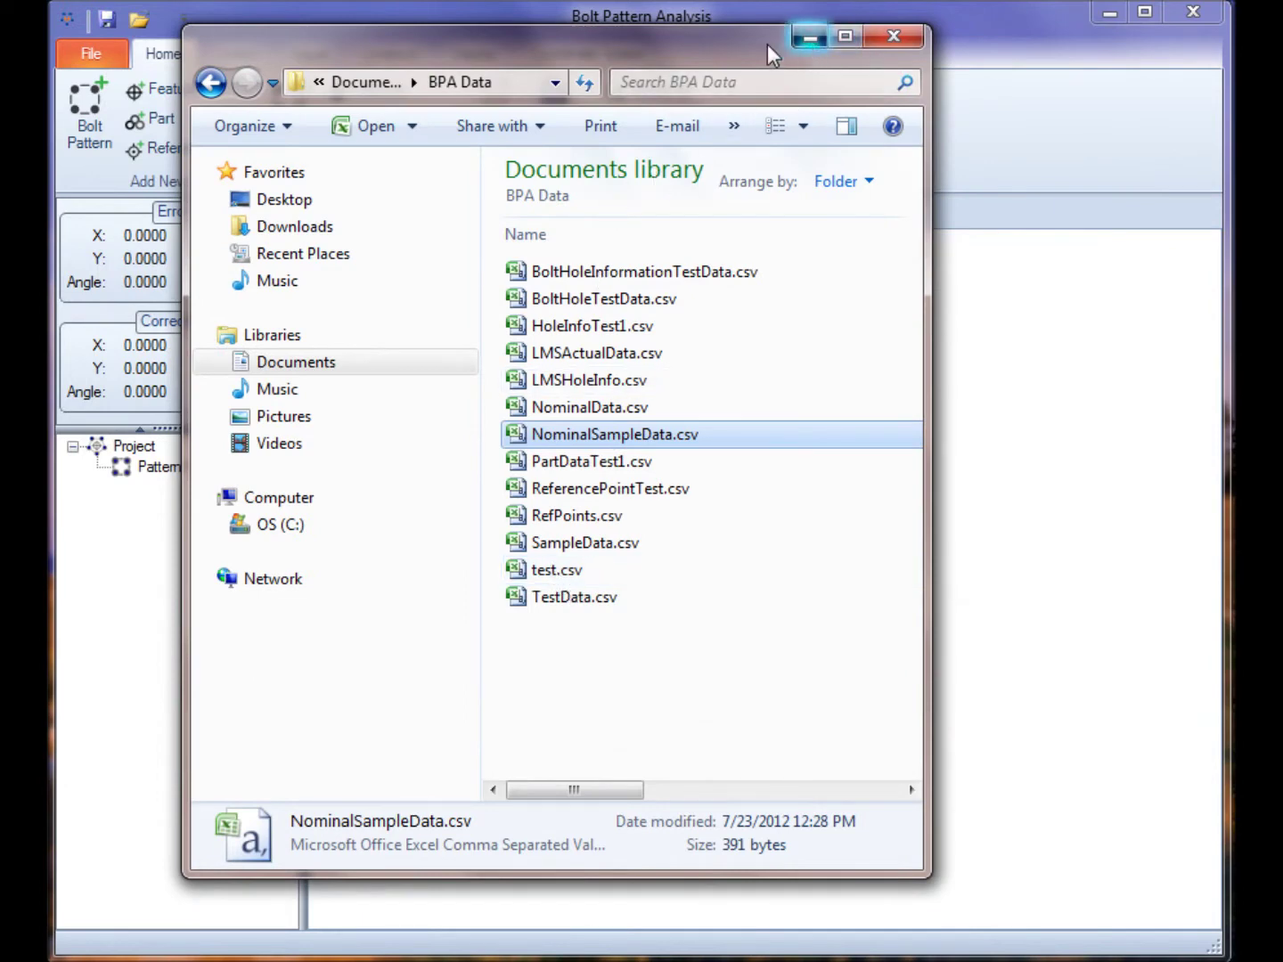
drag(410, 38, 1, 40)
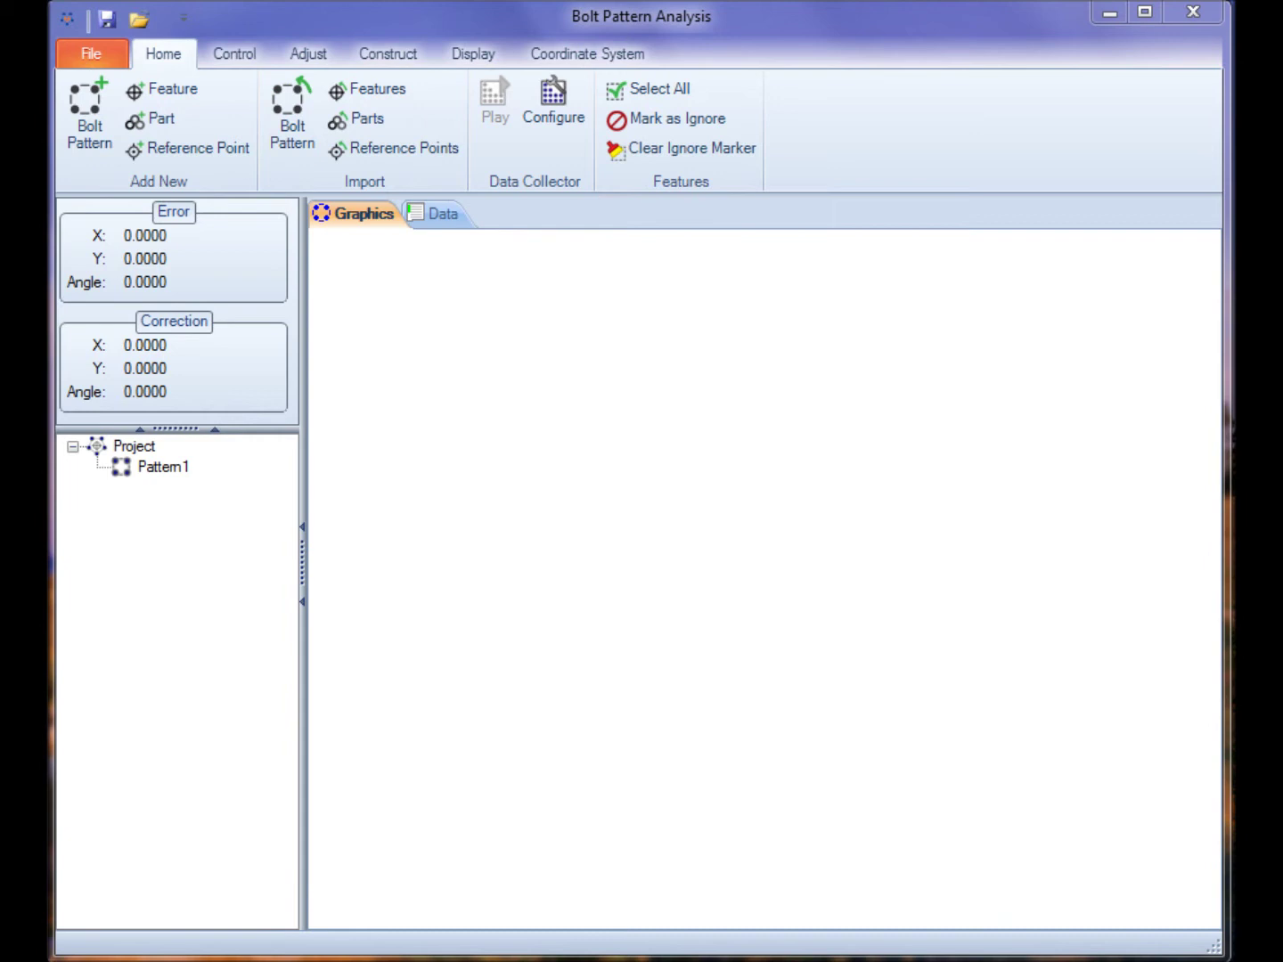
click(401, 16)
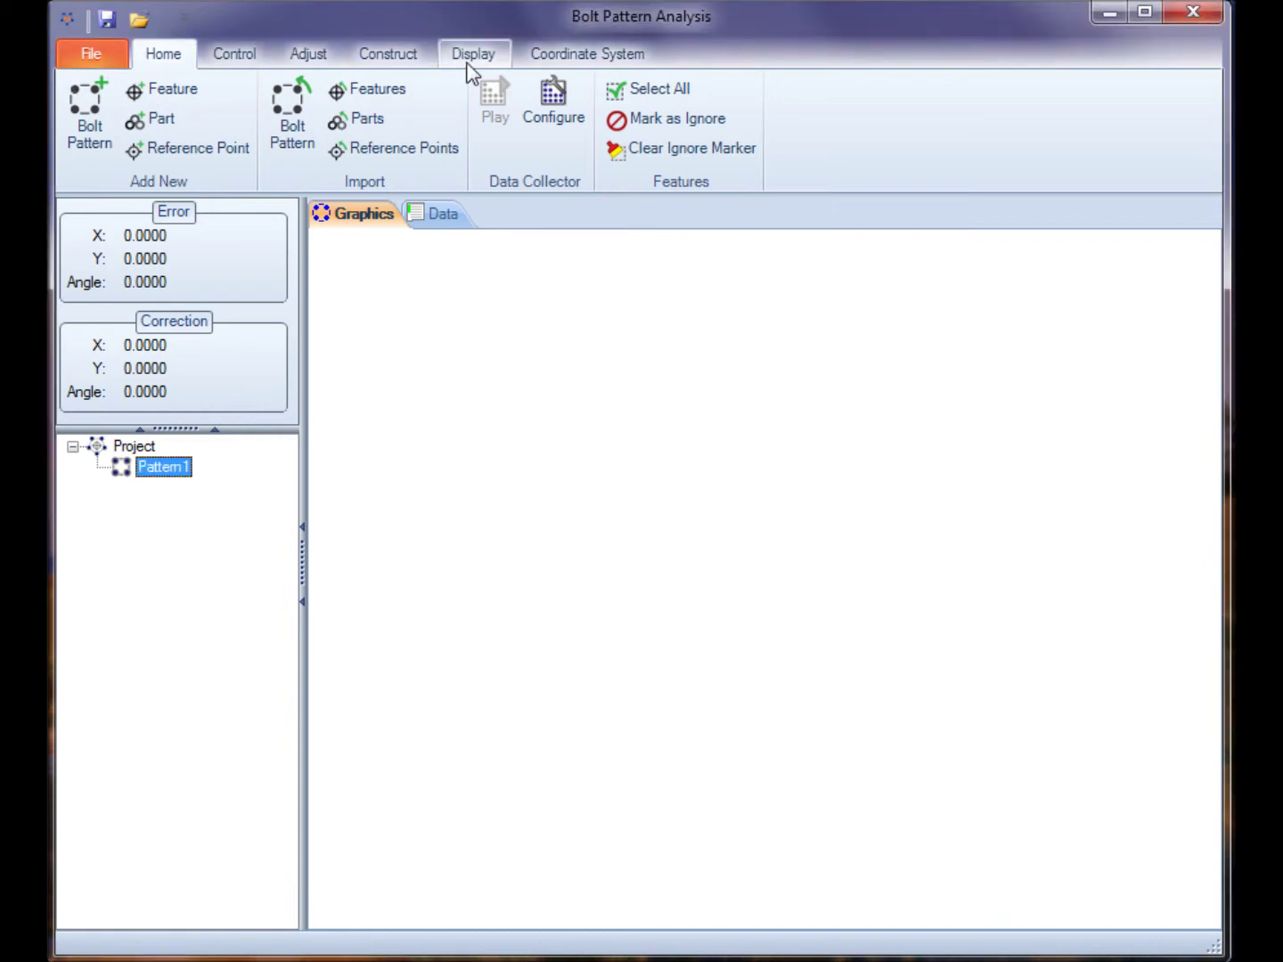
- Import the features from test.csv in the BPA Data folder into Pattern1
click(368, 98)
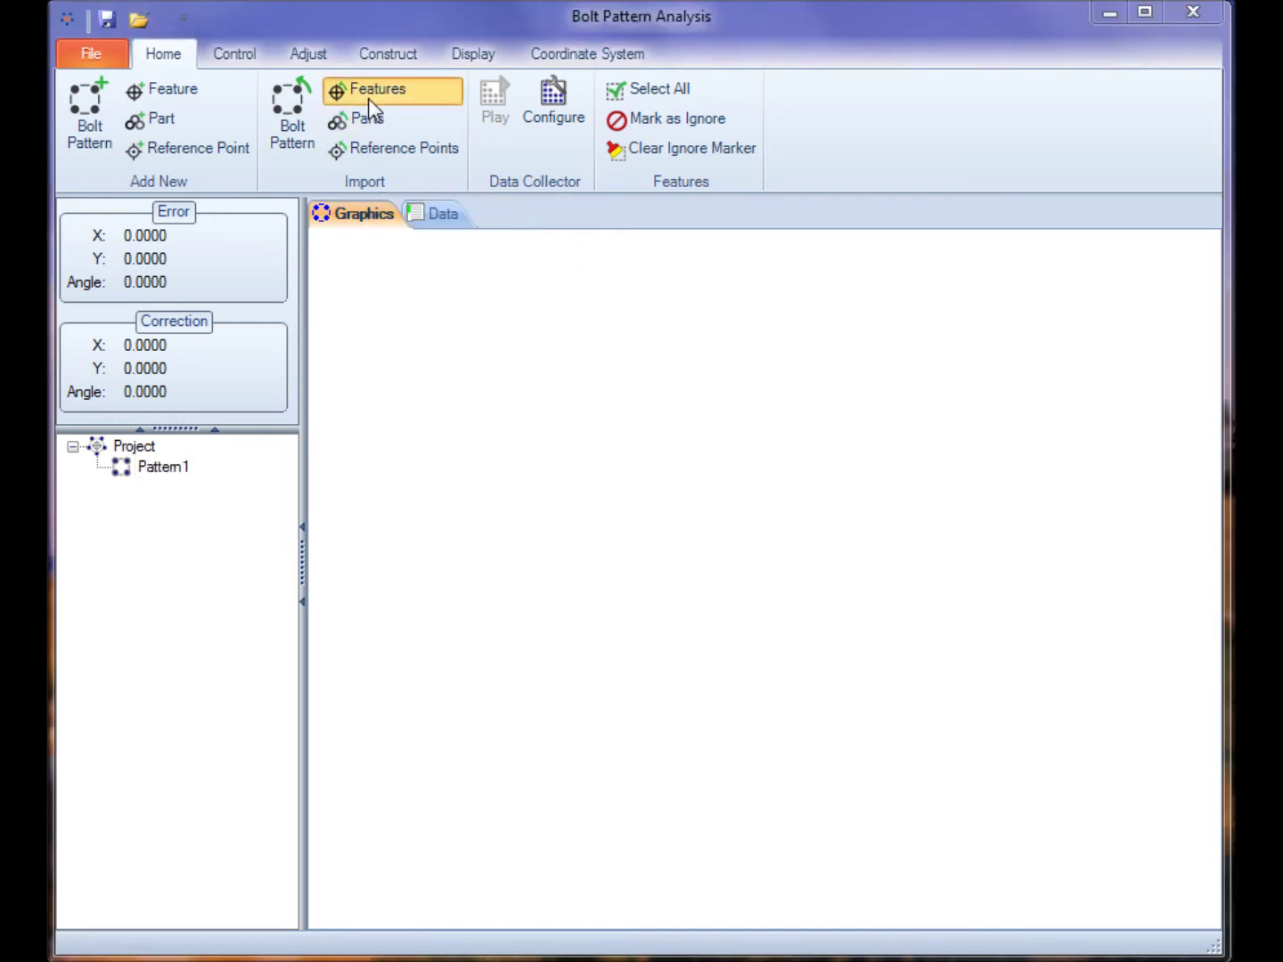
double_click(426, 22)
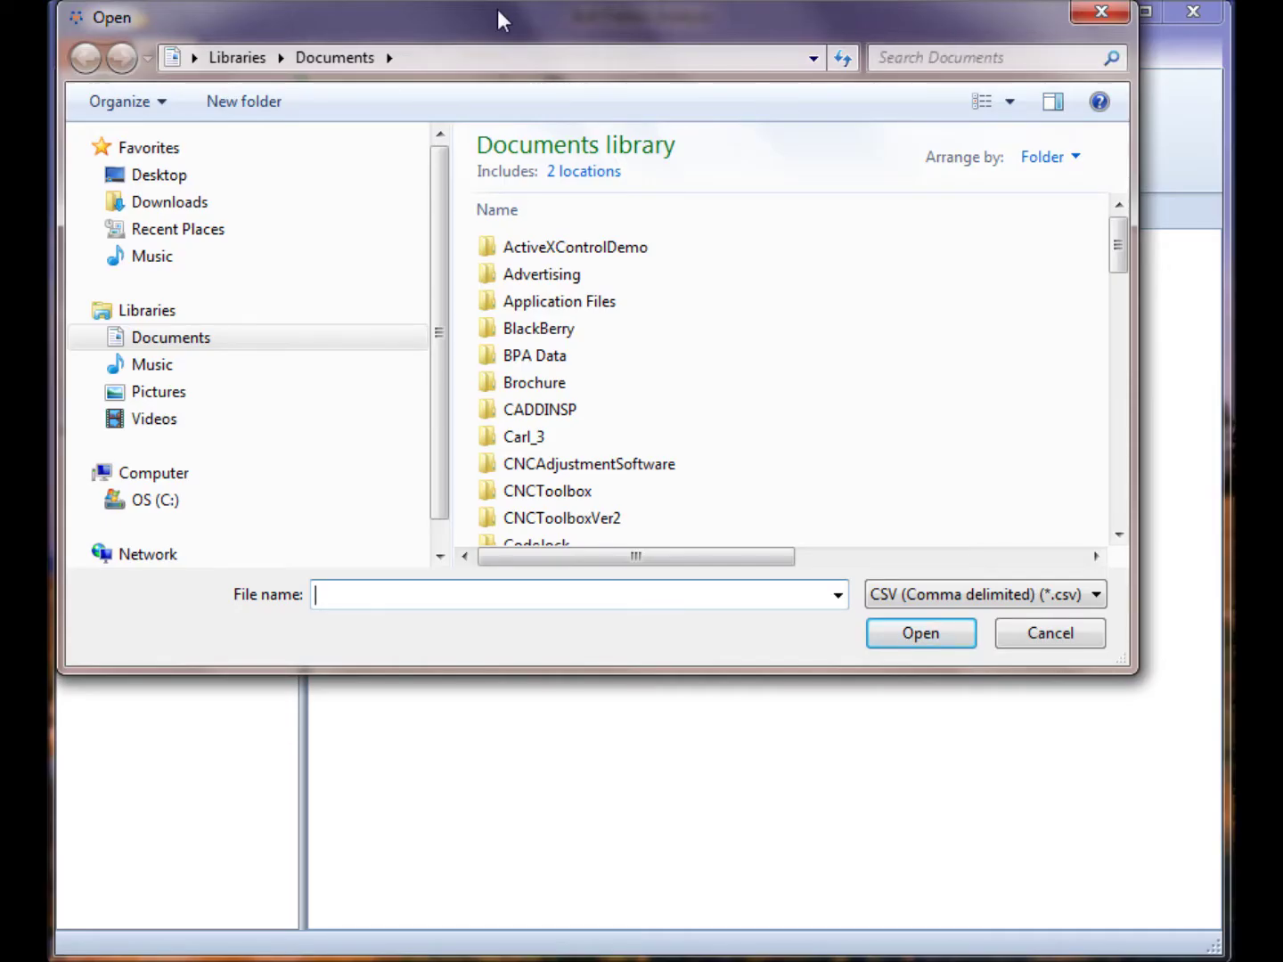
drag(497, 22, 530, 102)
double_click(593, 437)
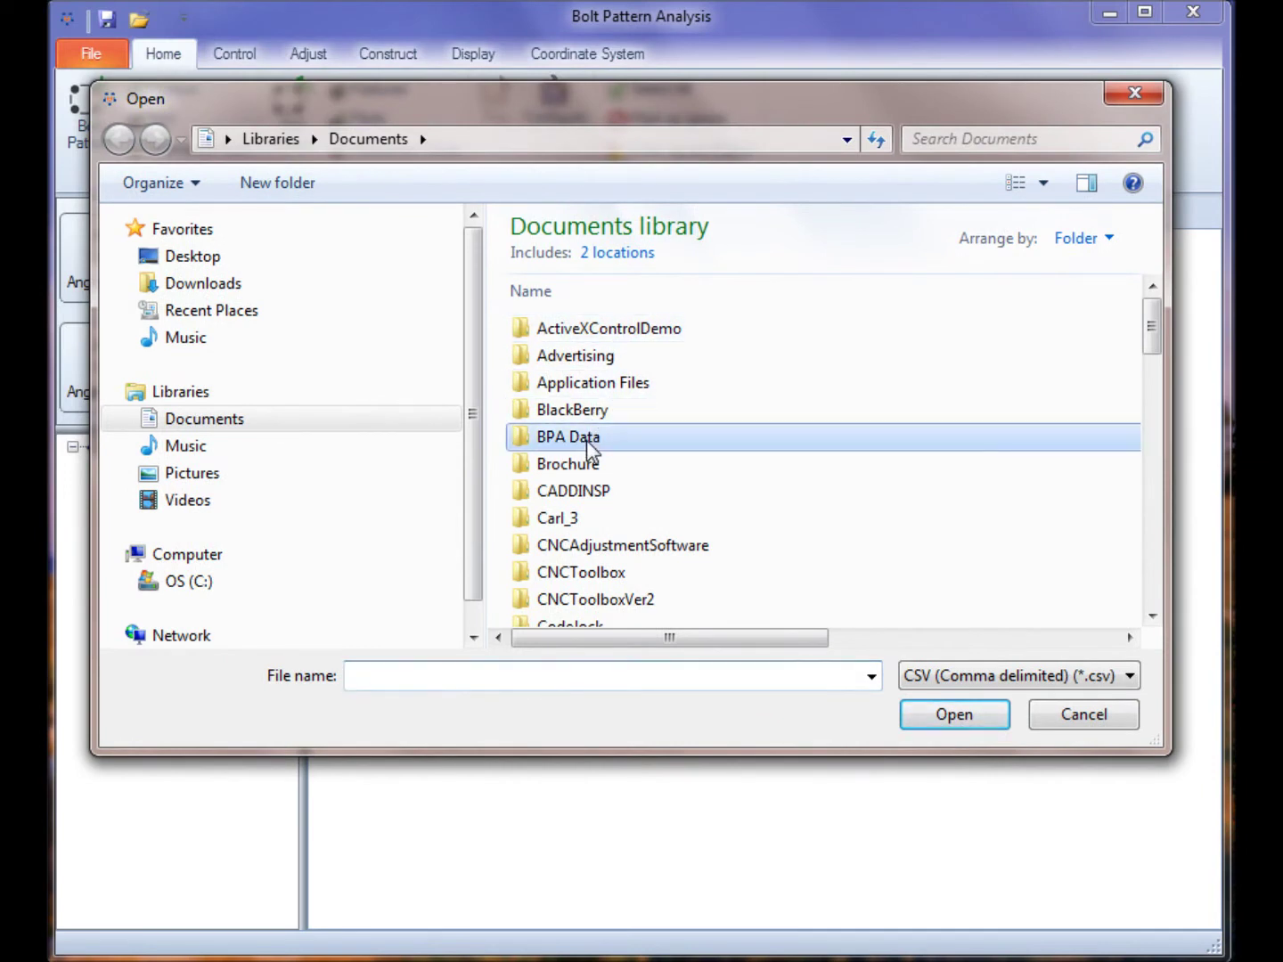
drag(1150, 375, 1151, 433)
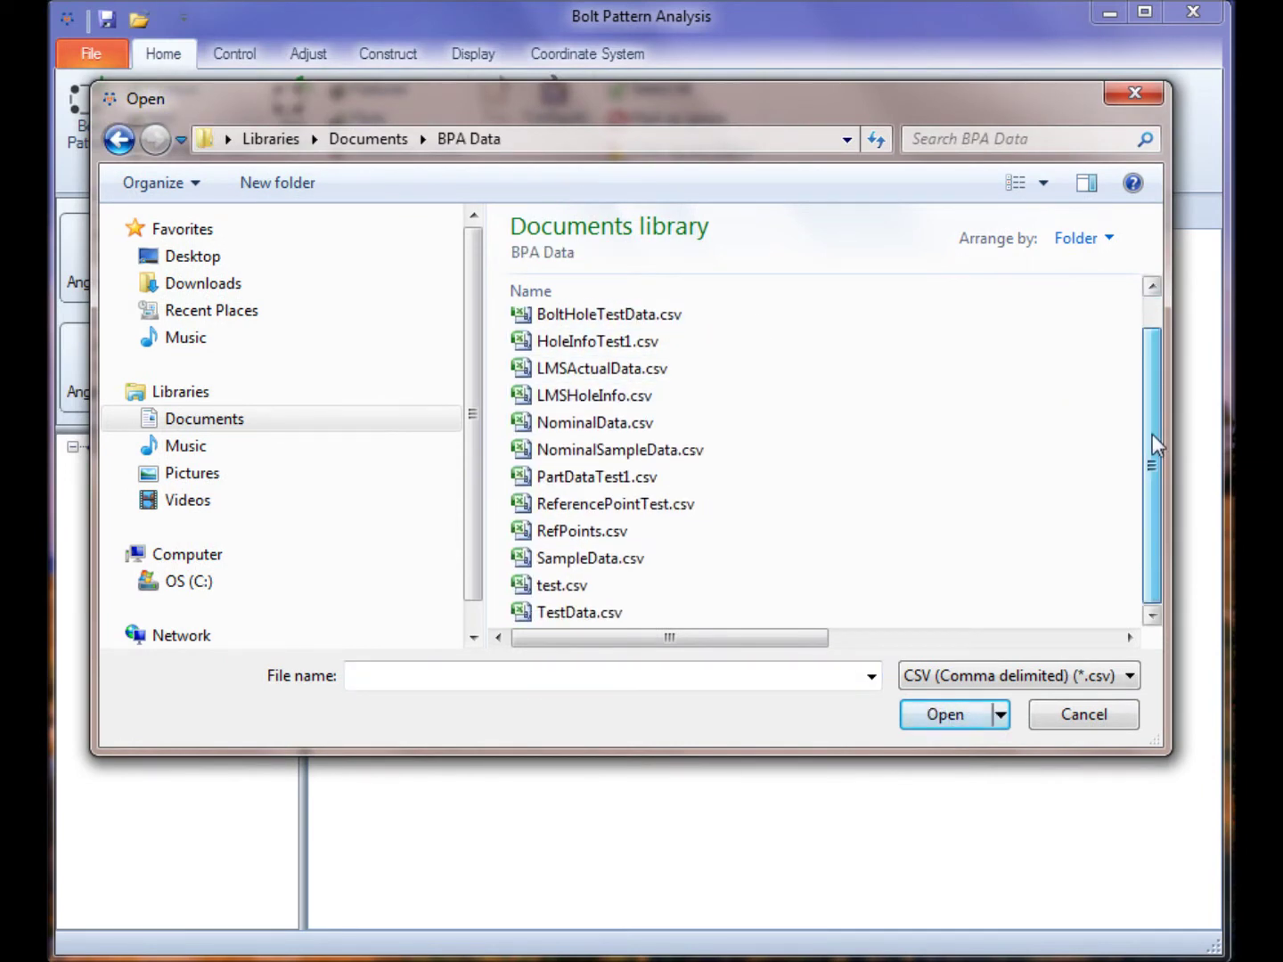
click(558, 585)
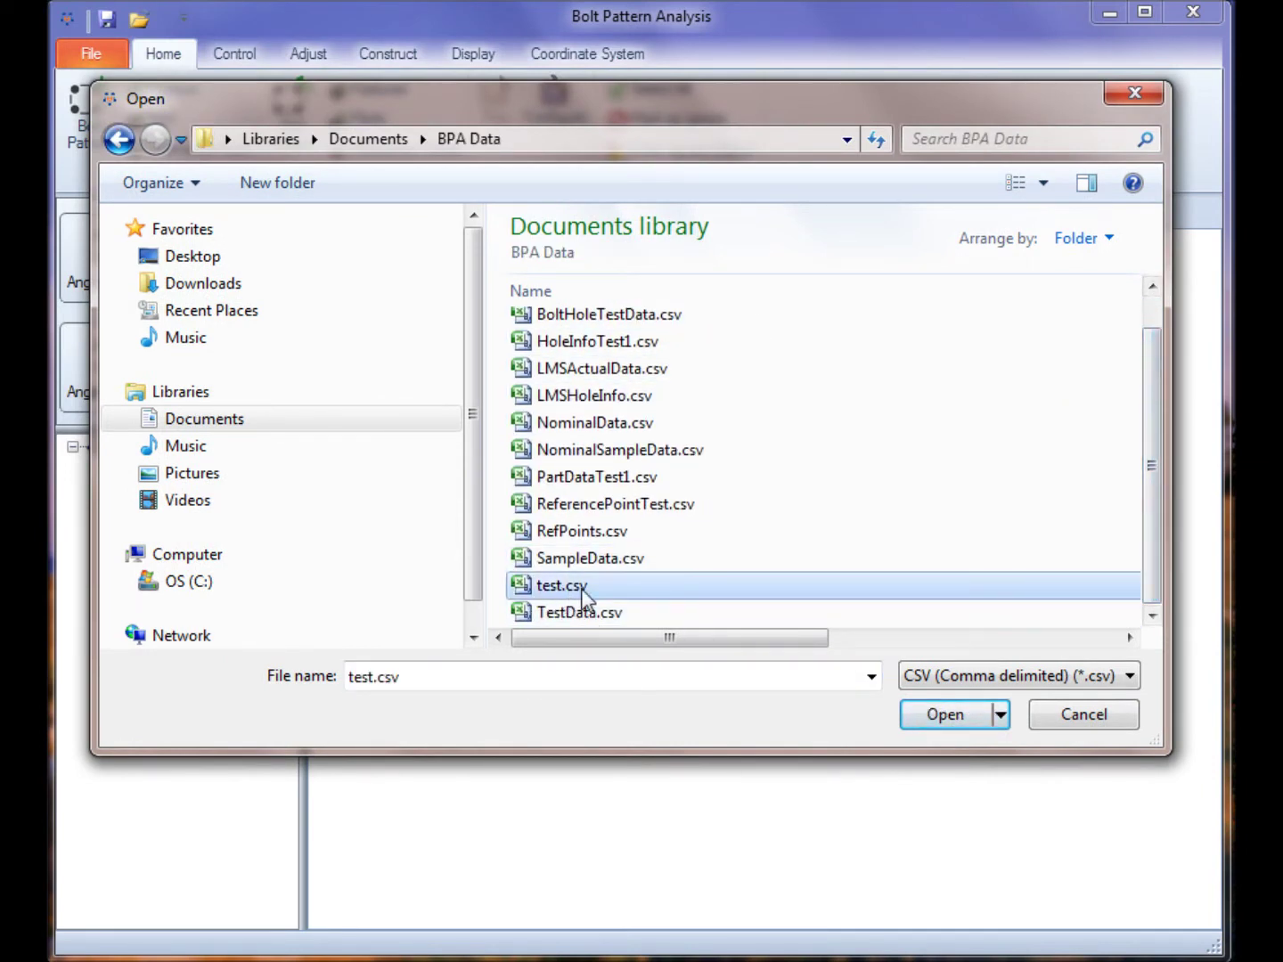
click(950, 723)
click(100, 471)
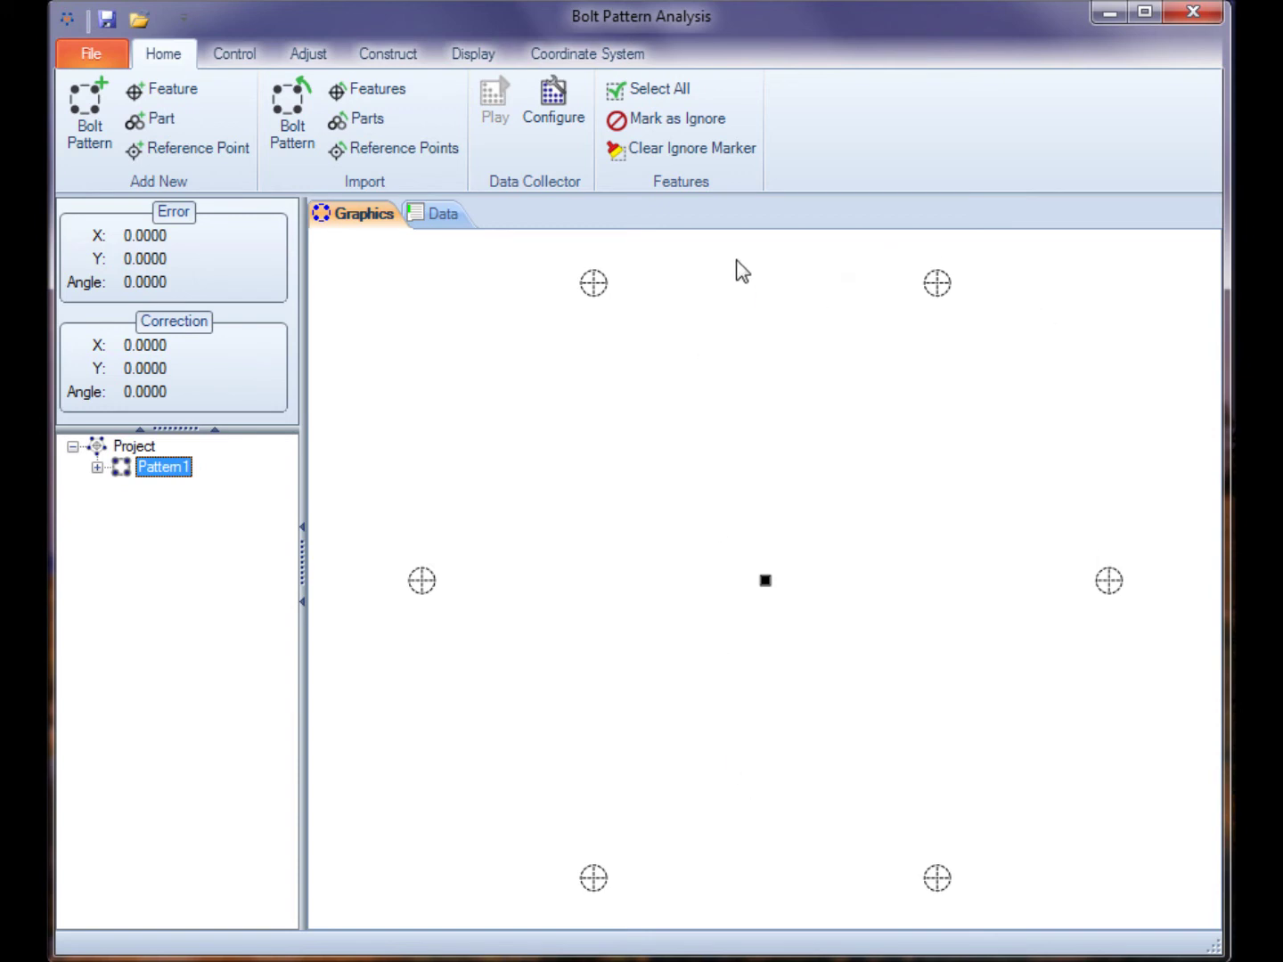
- Set the display scale of the pattern graphics to 125
click(486, 60)
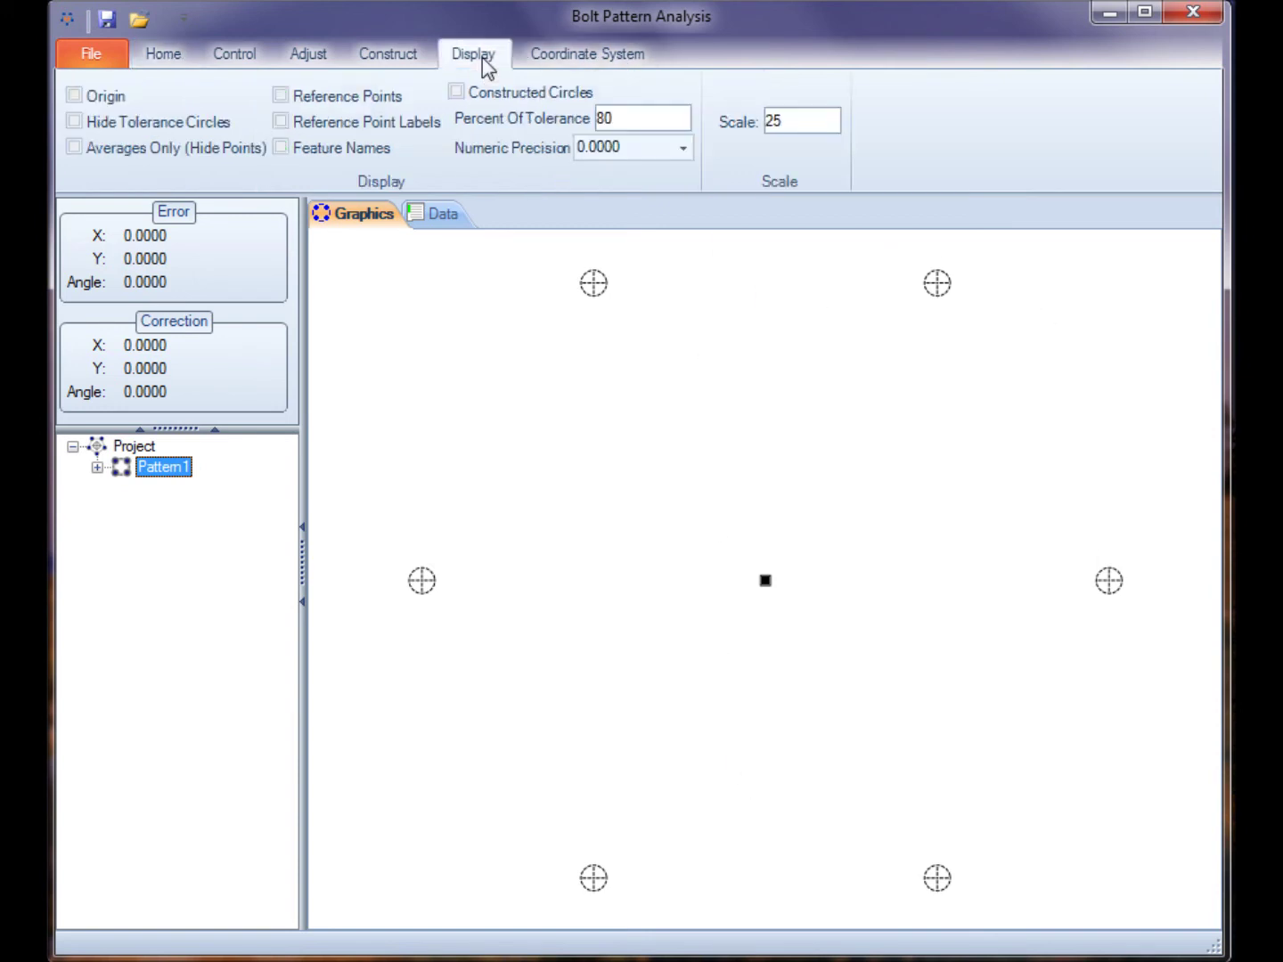
click(808, 127)
text(125)
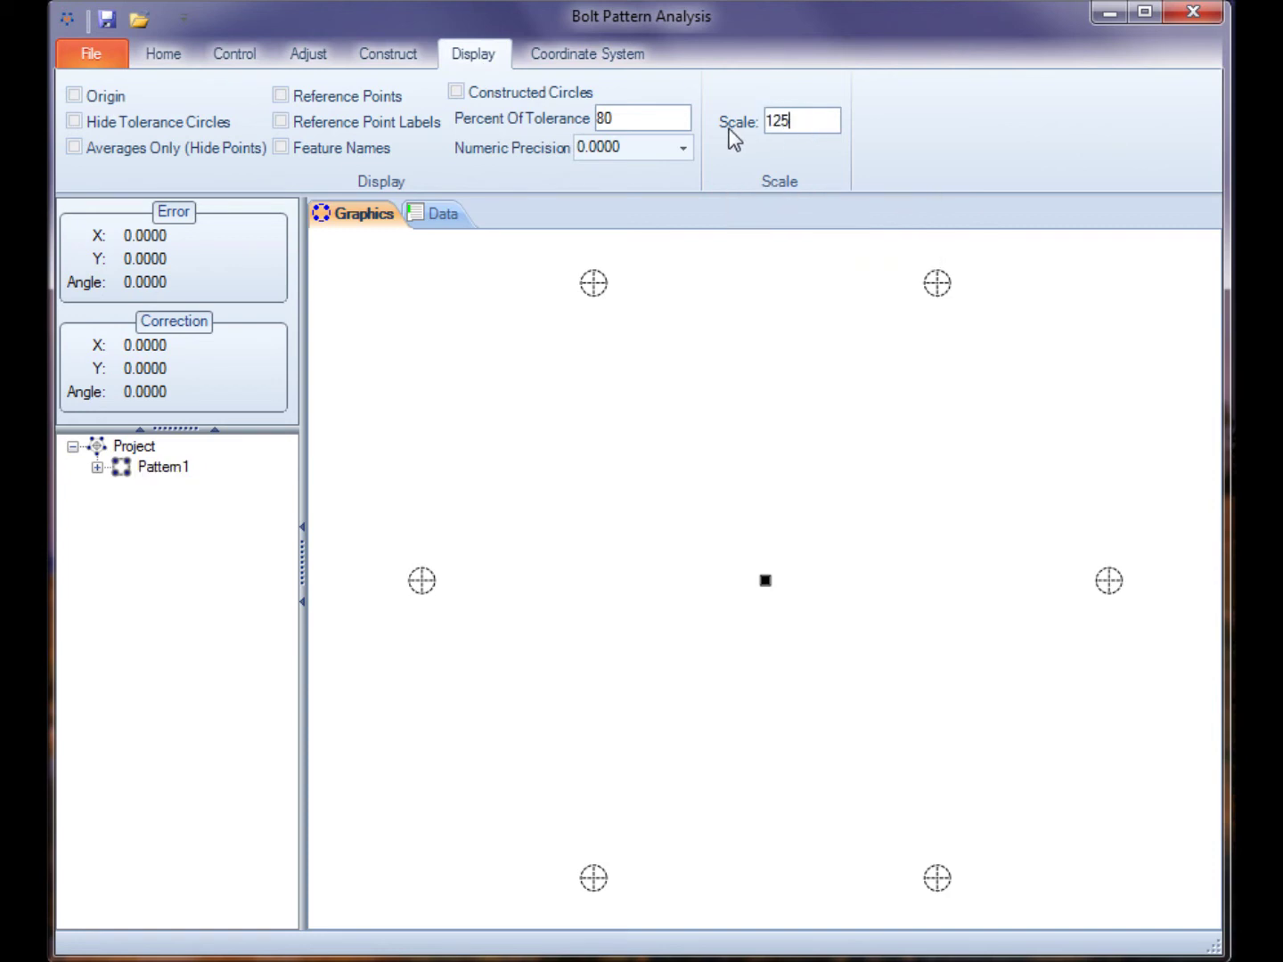
click(657, 117)
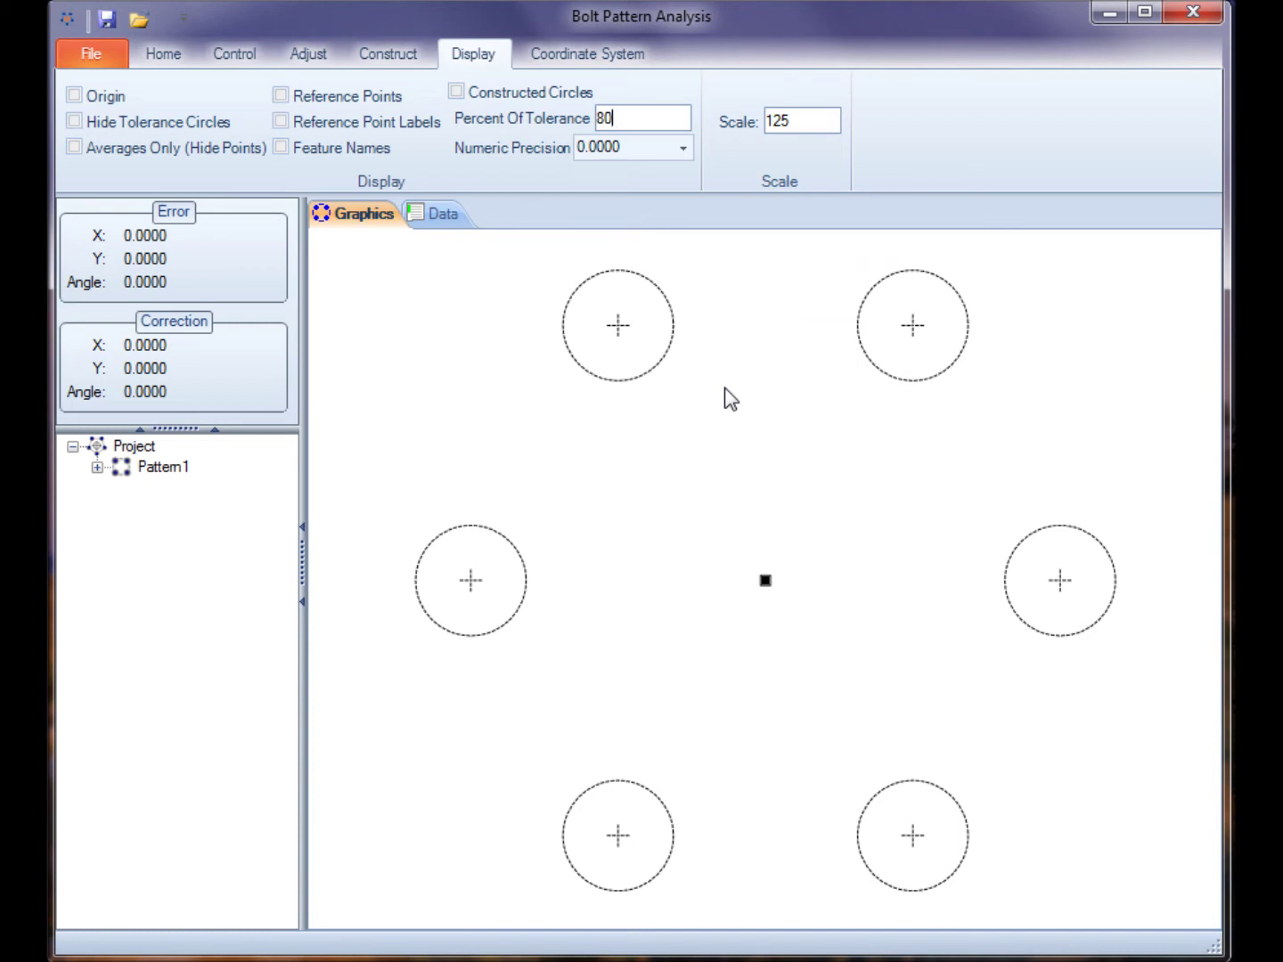
- Expand Pattern1 in the project tree and open SampleData.csv from the BPA Data folder in Excel
double_click(108, 470)
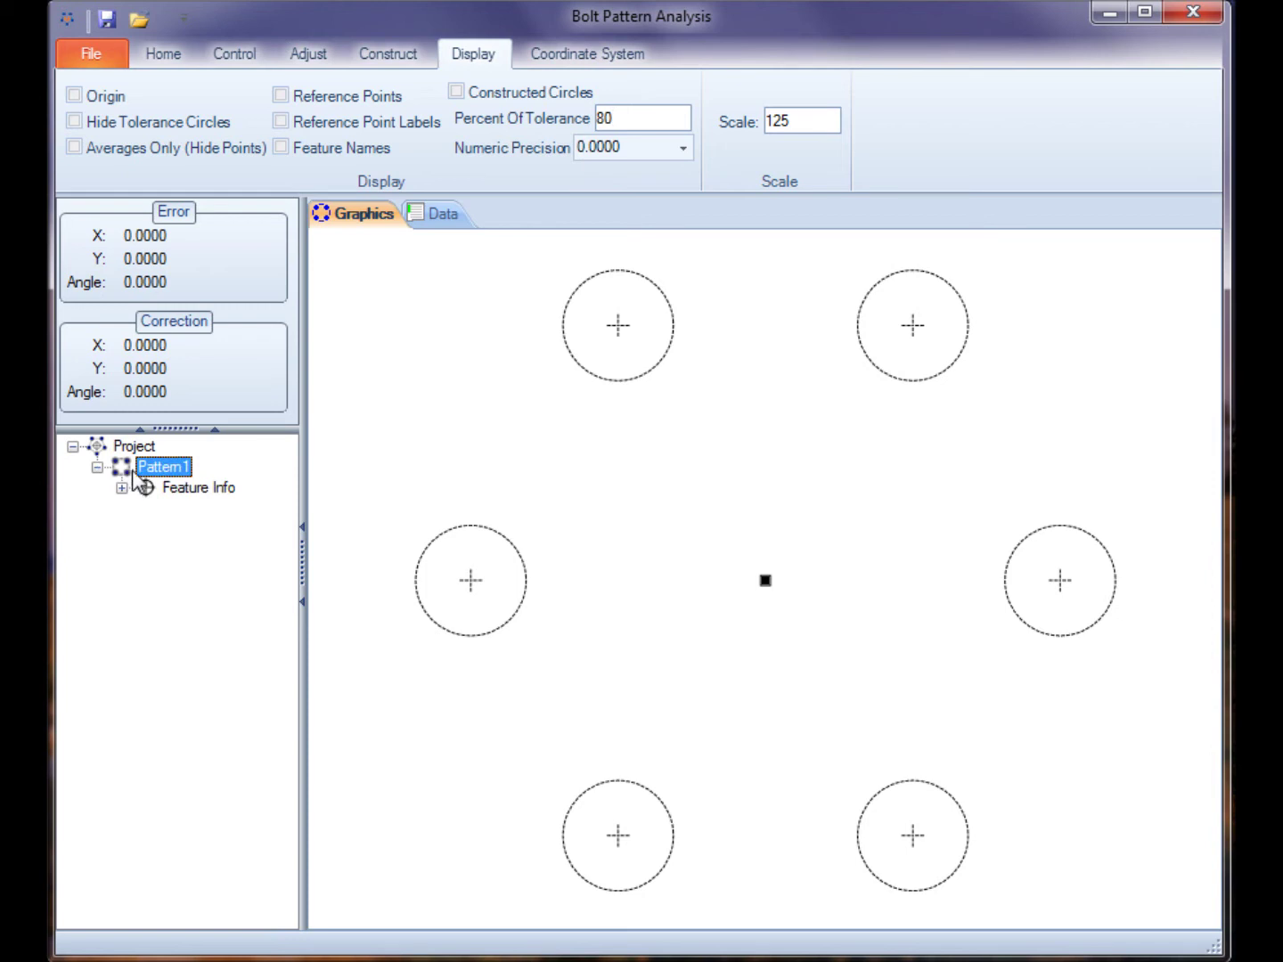
click(168, 55)
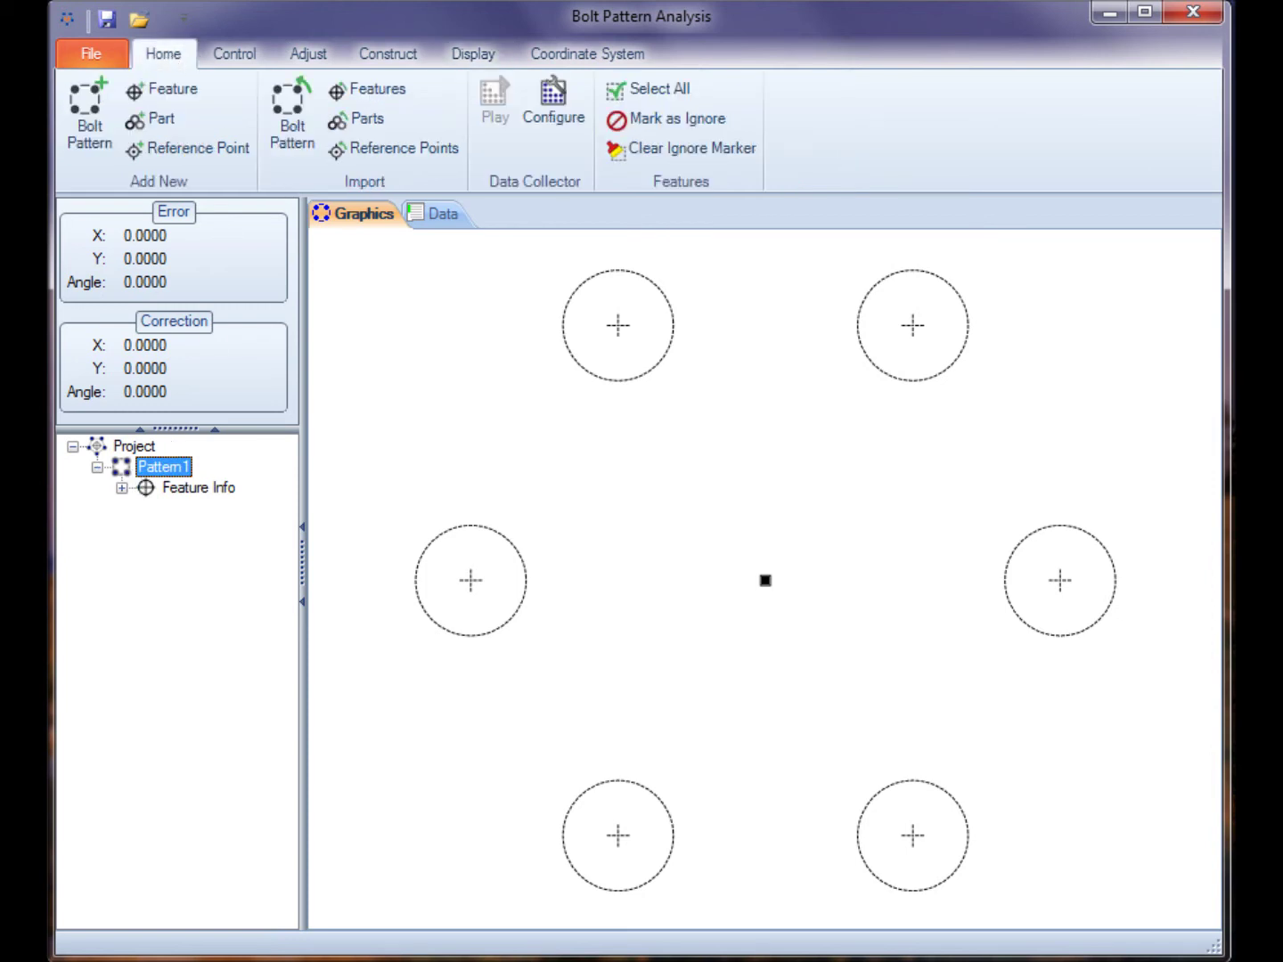
key(alt+Tab)
drag(520, 98, 752, 64)
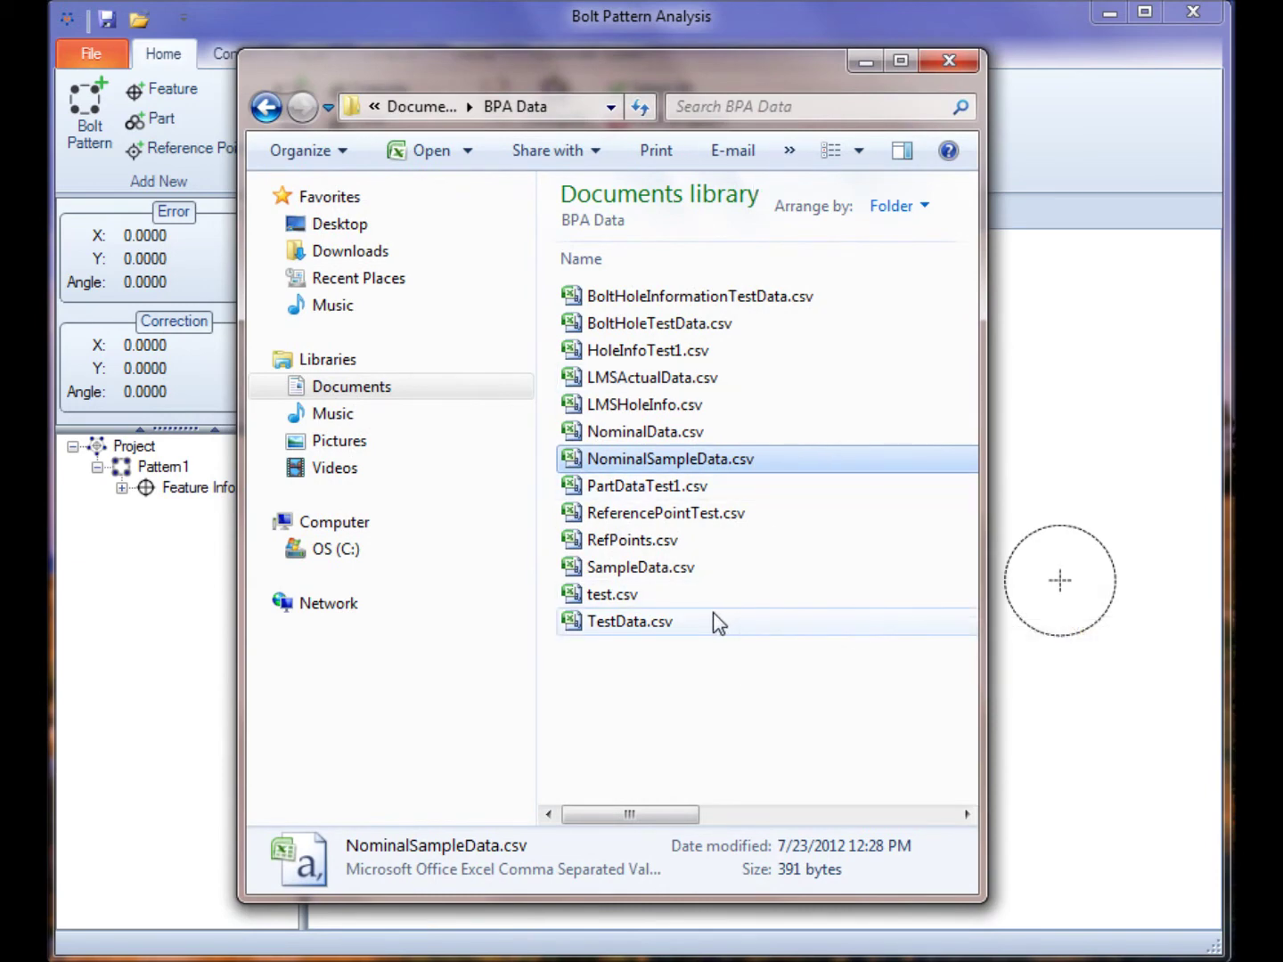
click(669, 570)
double_click(670, 574)
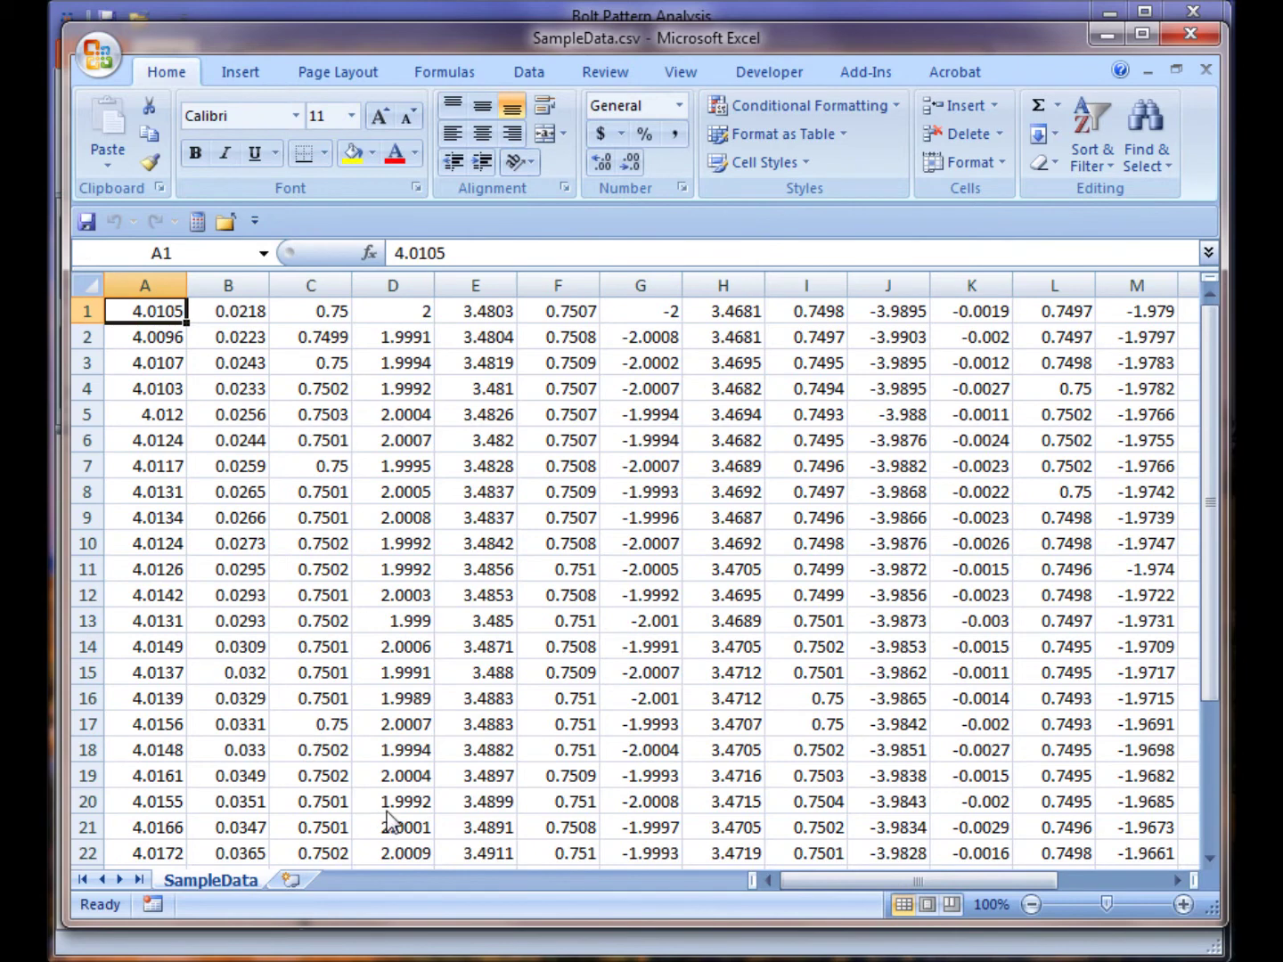
- Examine how the measured data is laid out in SampleData.csv, going through the first row's columns for each hole
drag(866, 880, 801, 895)
click(222, 310)
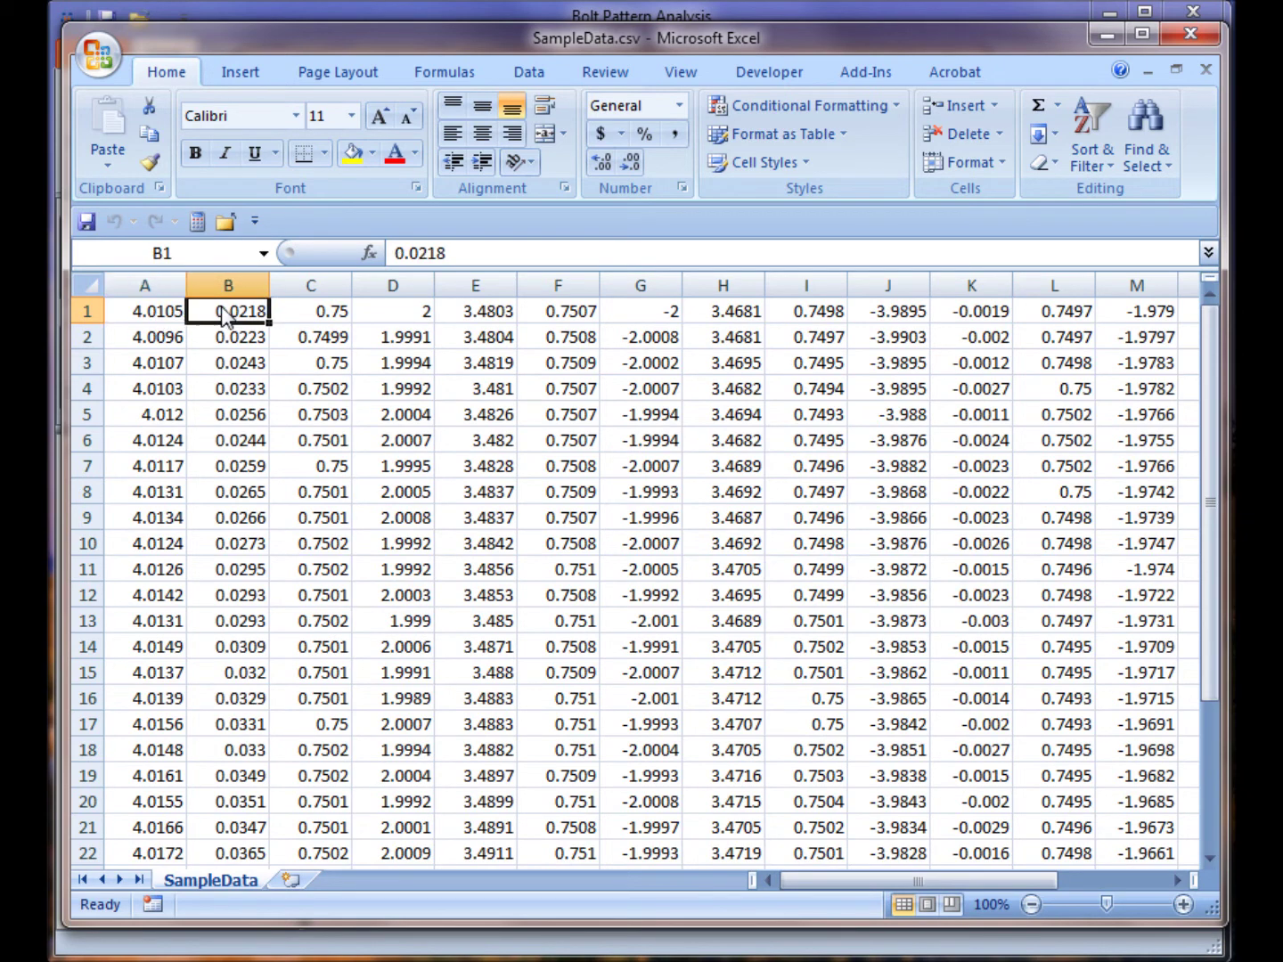
click(304, 313)
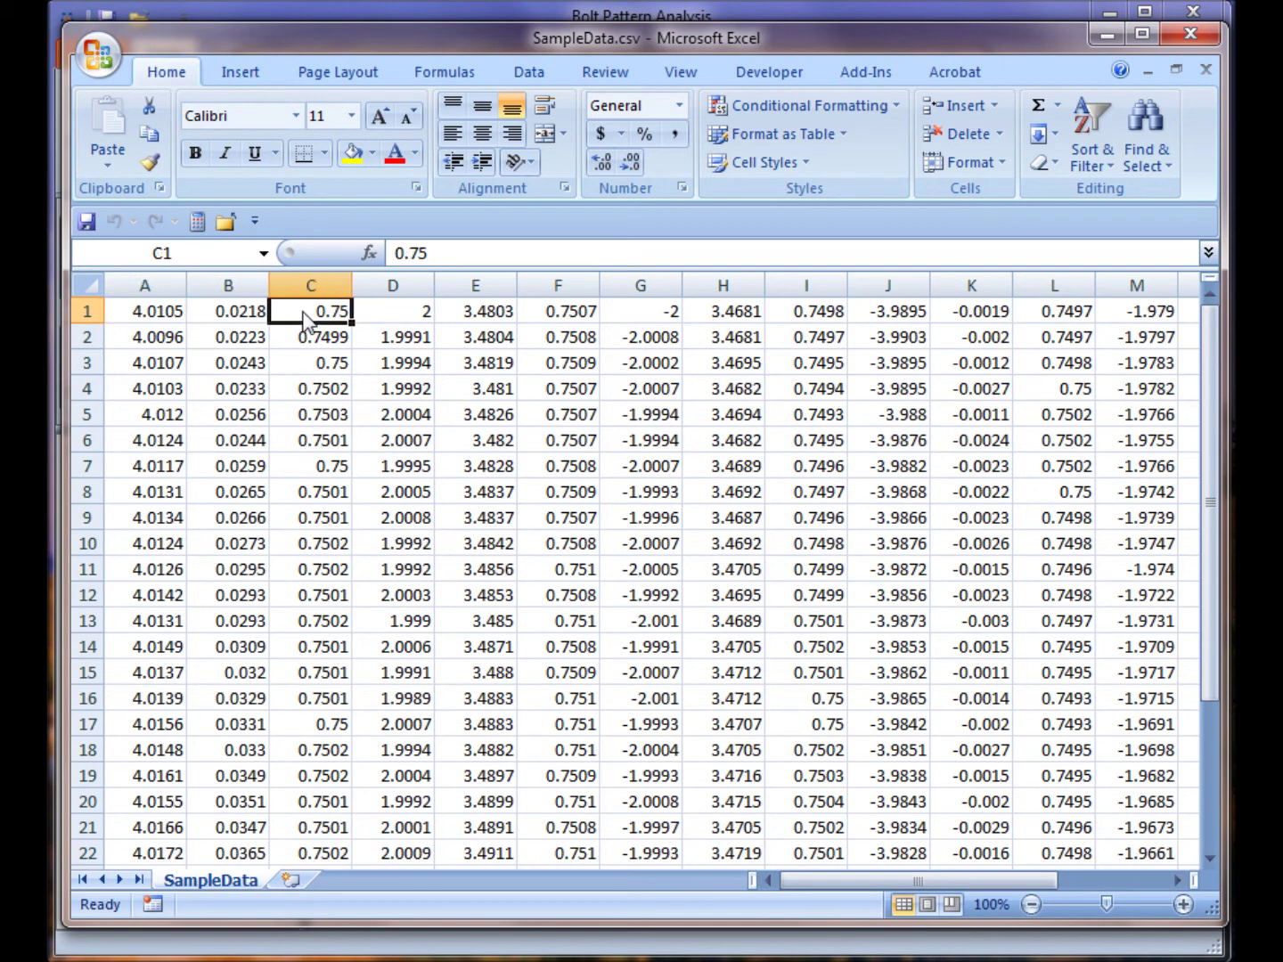
click(393, 316)
click(476, 316)
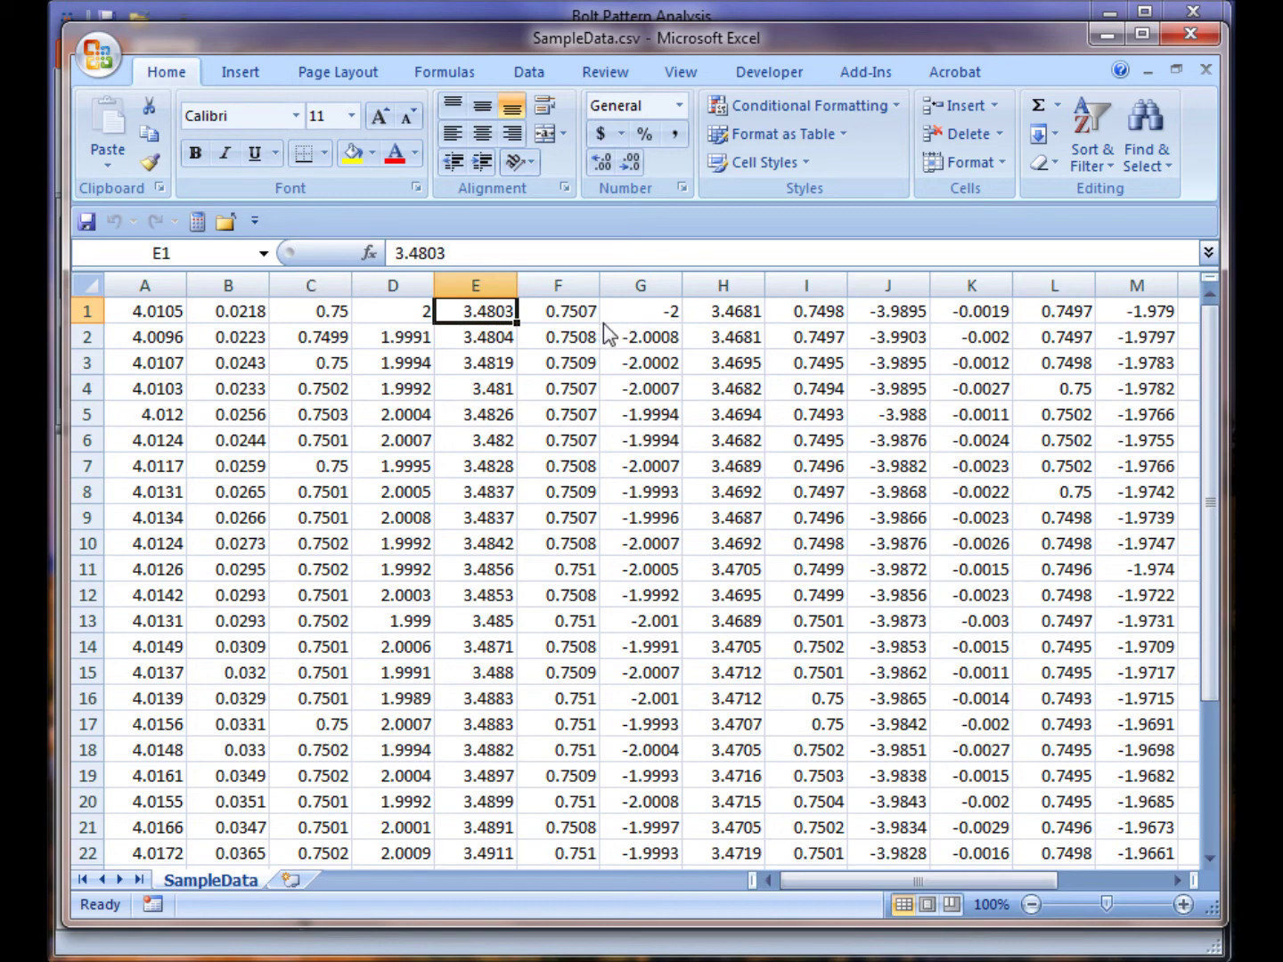
click(589, 318)
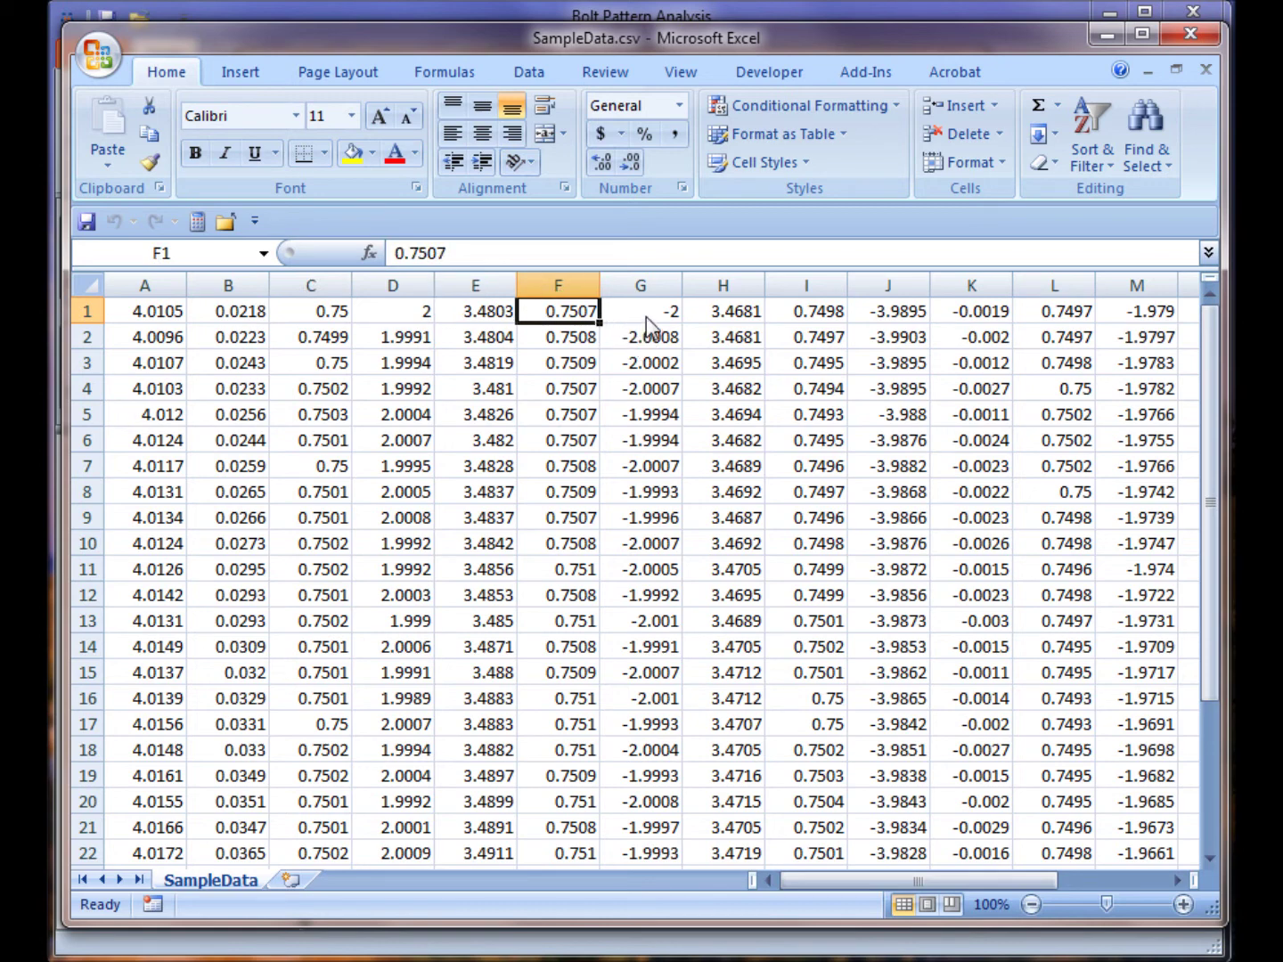
click(664, 312)
click(725, 315)
click(815, 318)
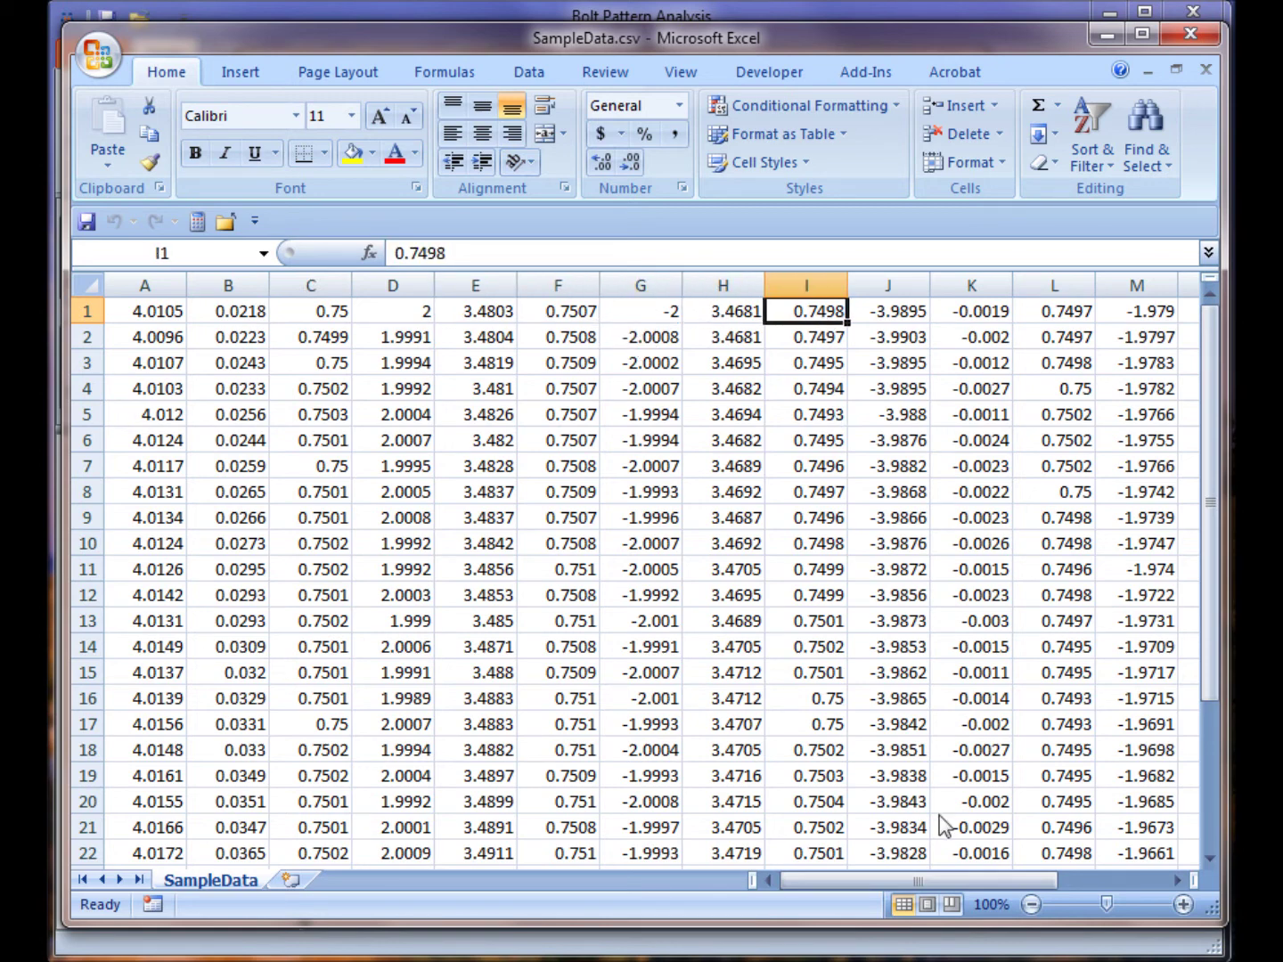
drag(900, 879, 951, 883)
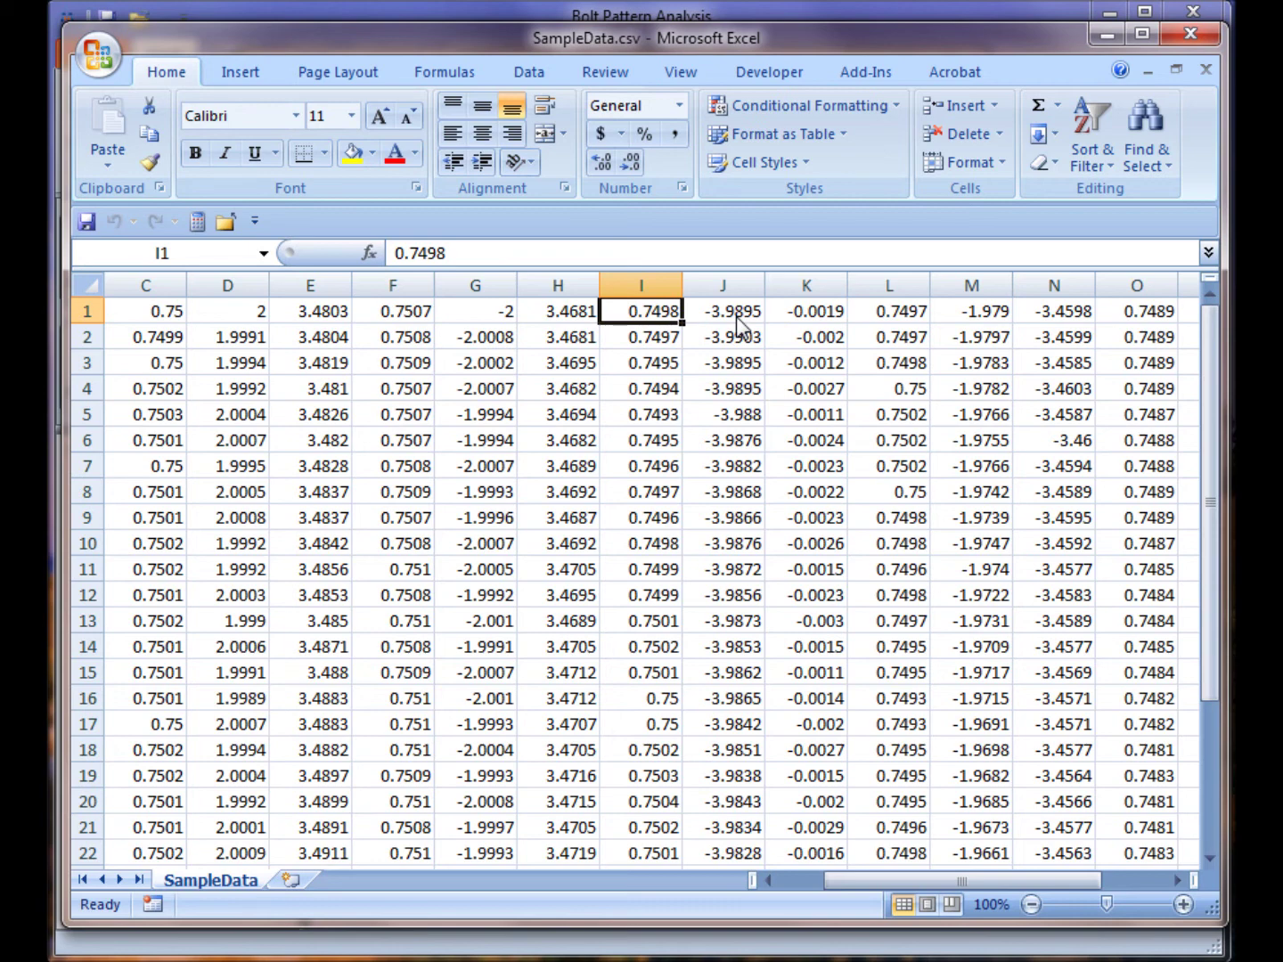
drag(887, 884, 790, 895)
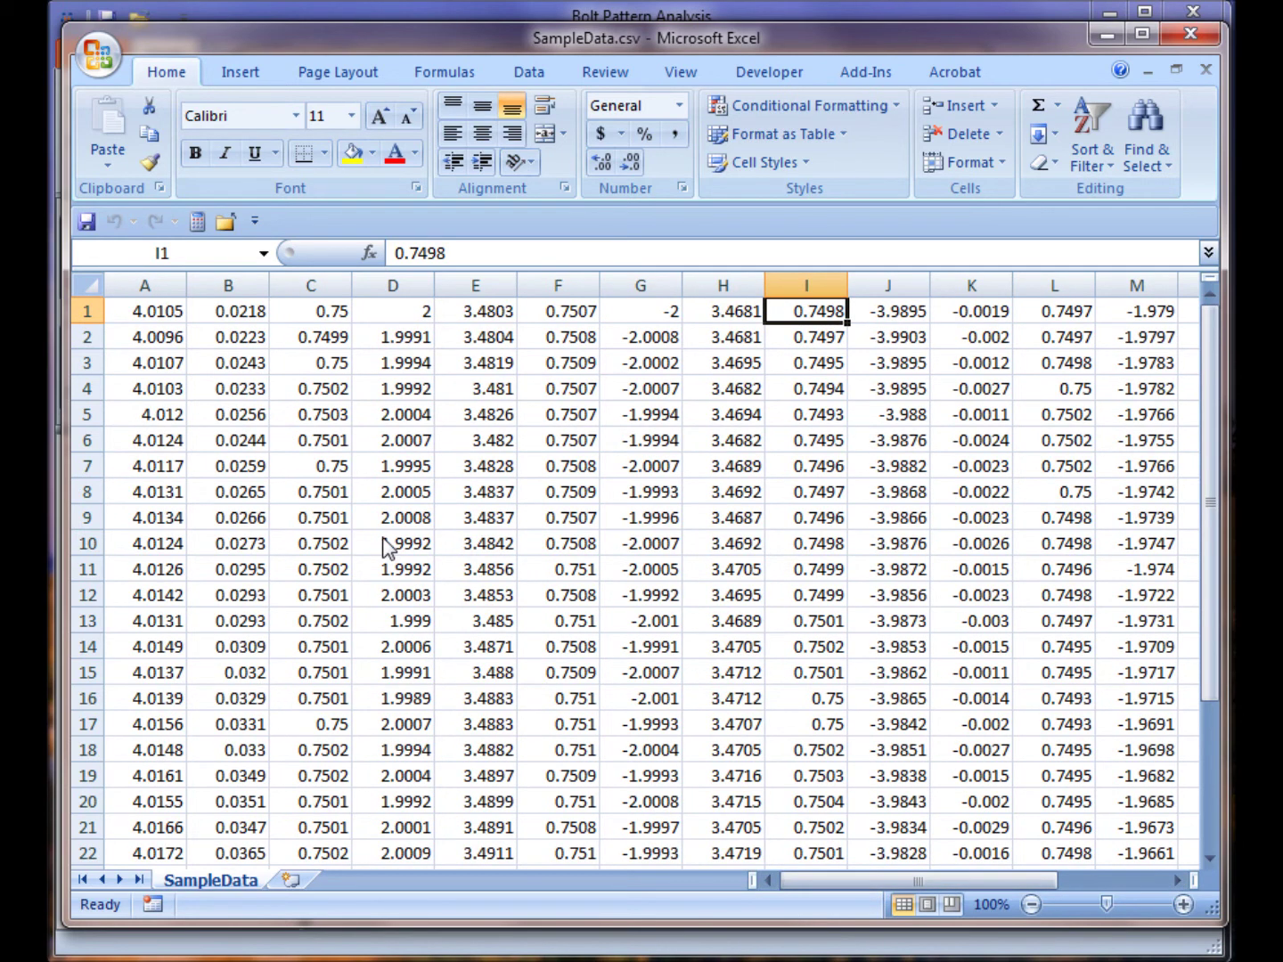
- Put away the Excel and folder windows and try to import parts from SampleData.csv in Bolt Pattern Analysis
click(1102, 33)
click(864, 62)
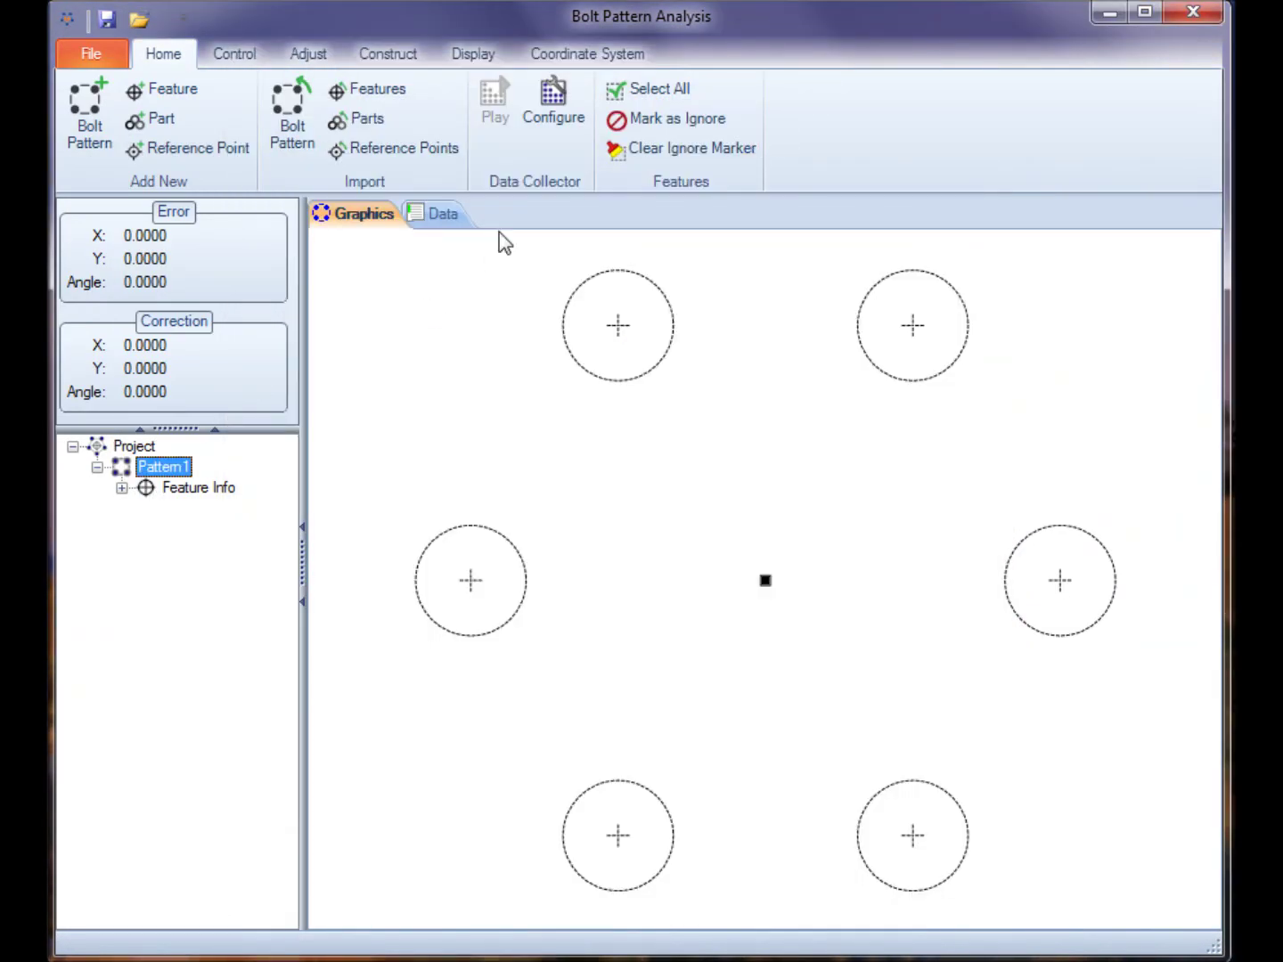
click(369, 120)
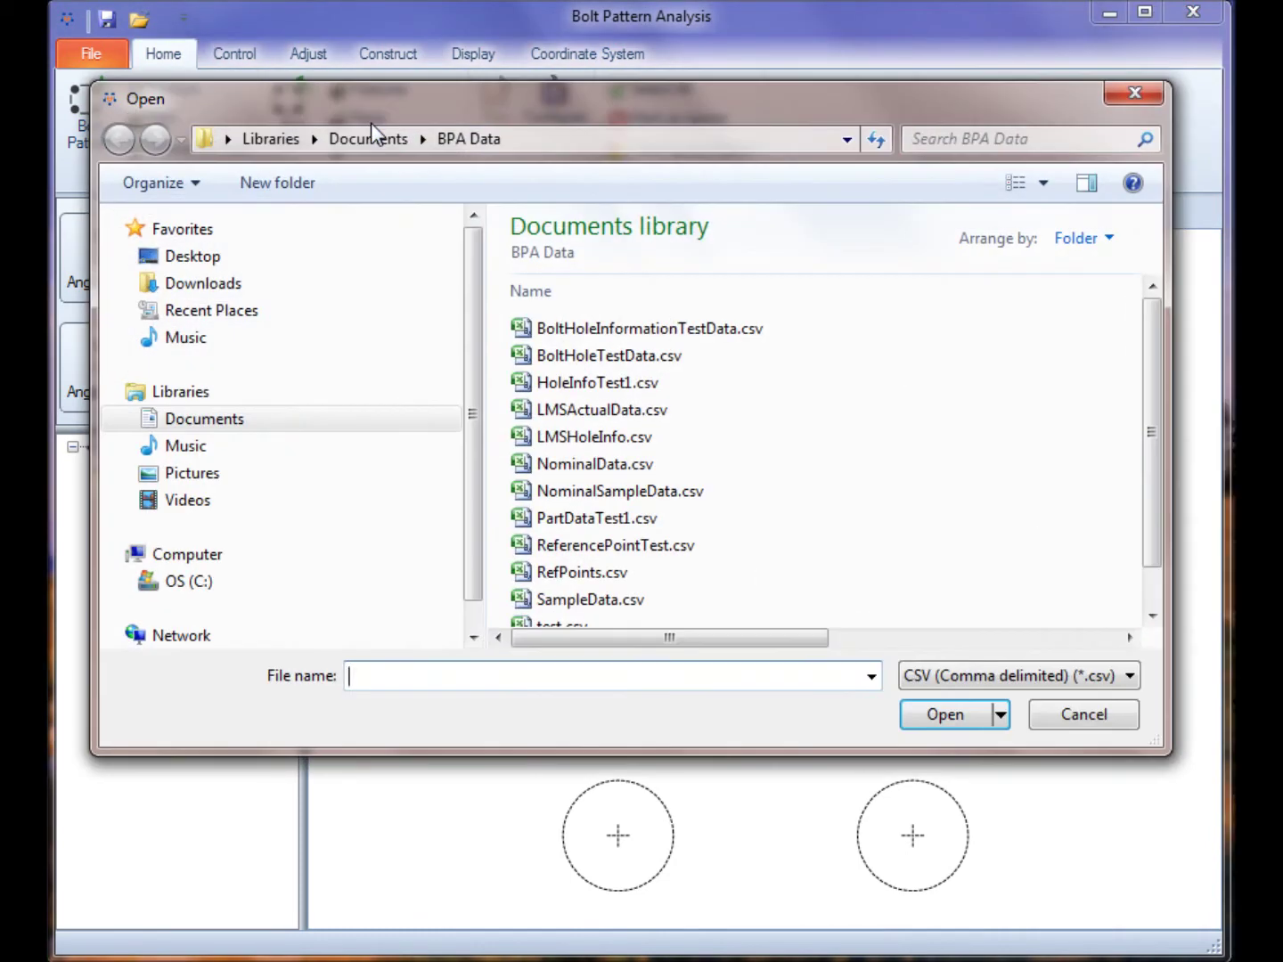
drag(1157, 350, 1160, 422)
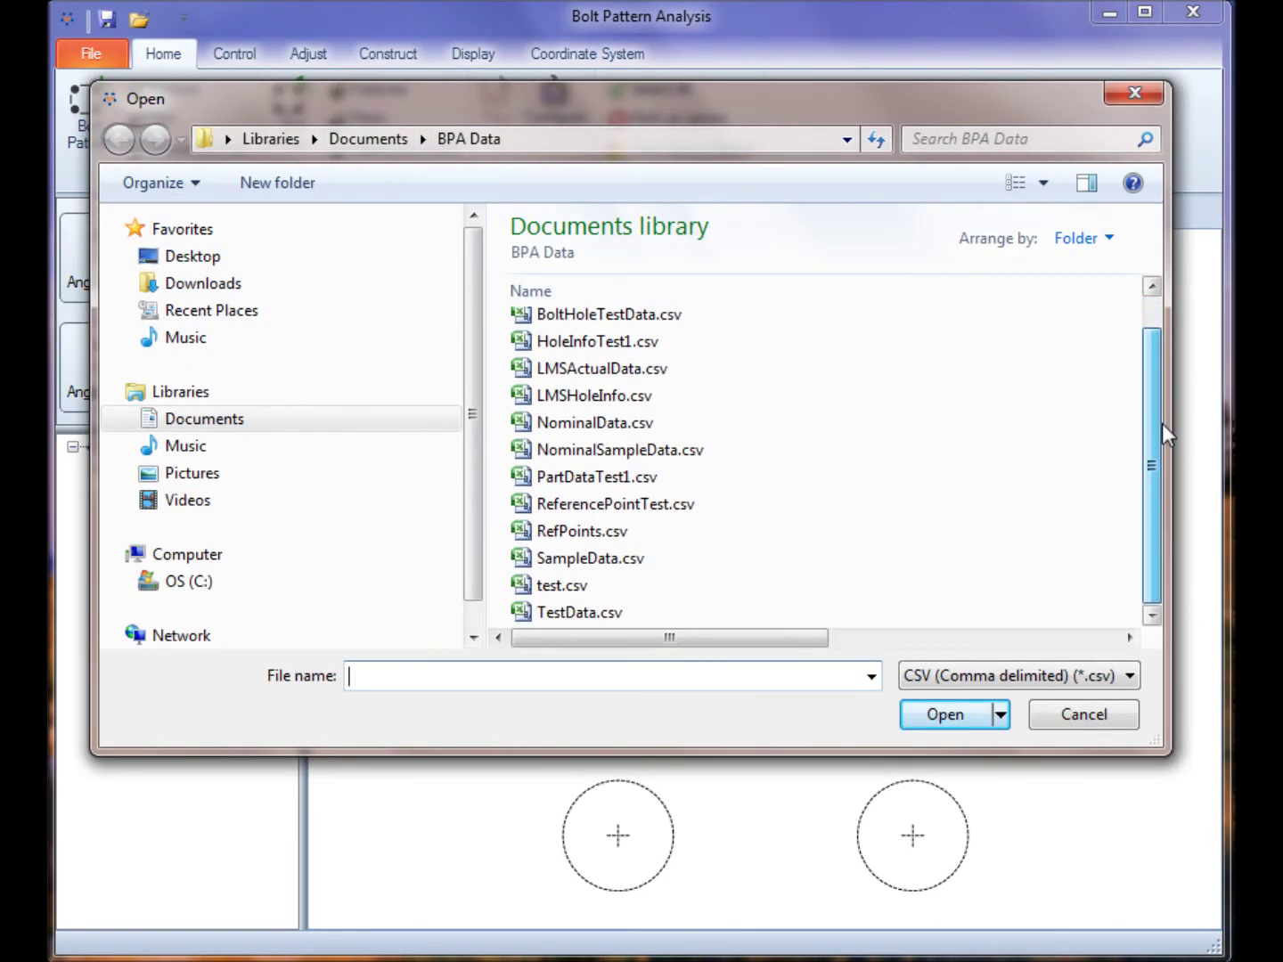
click(590, 558)
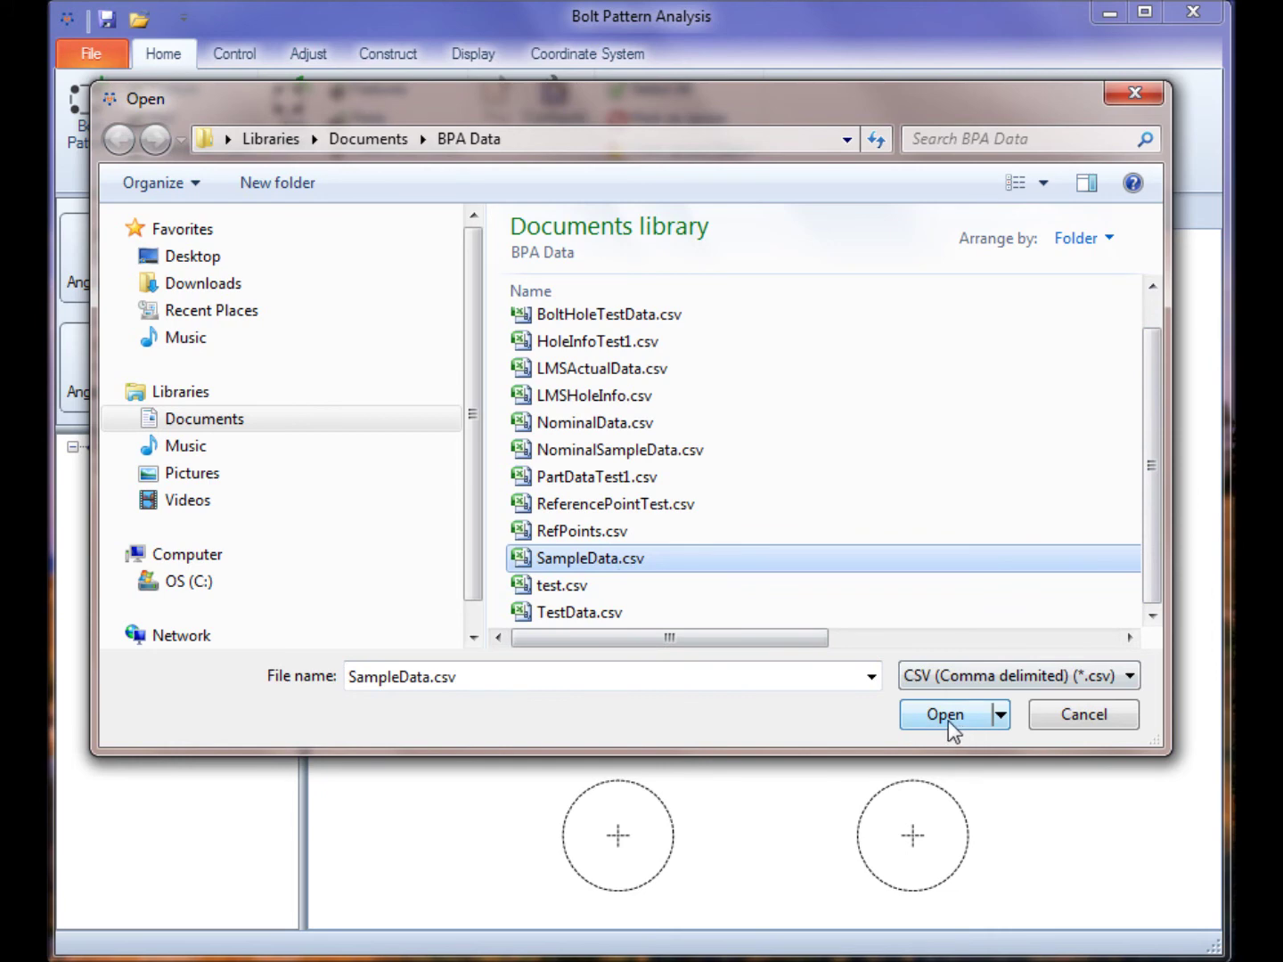
click(948, 721)
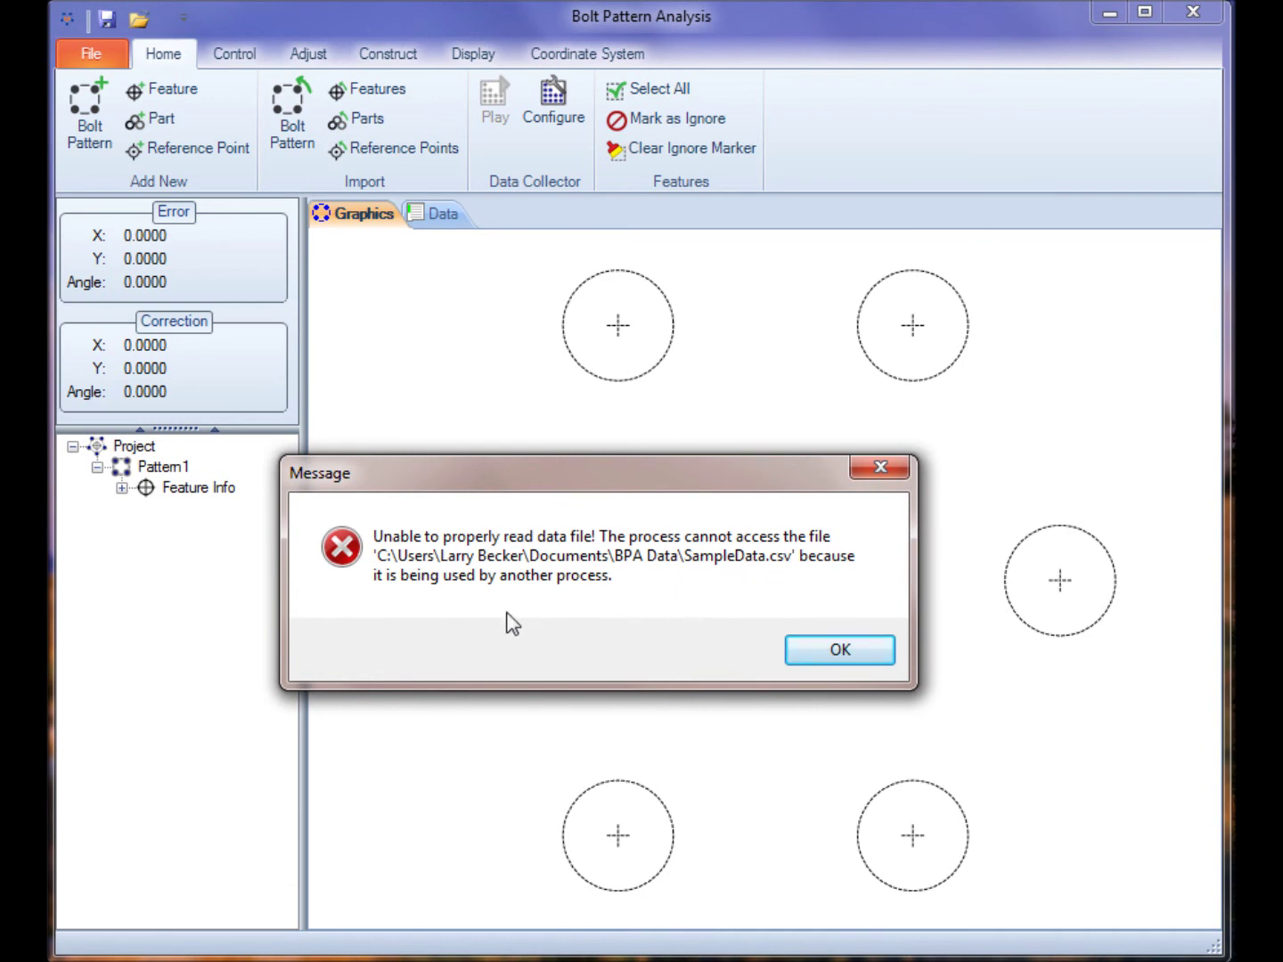
click(836, 651)
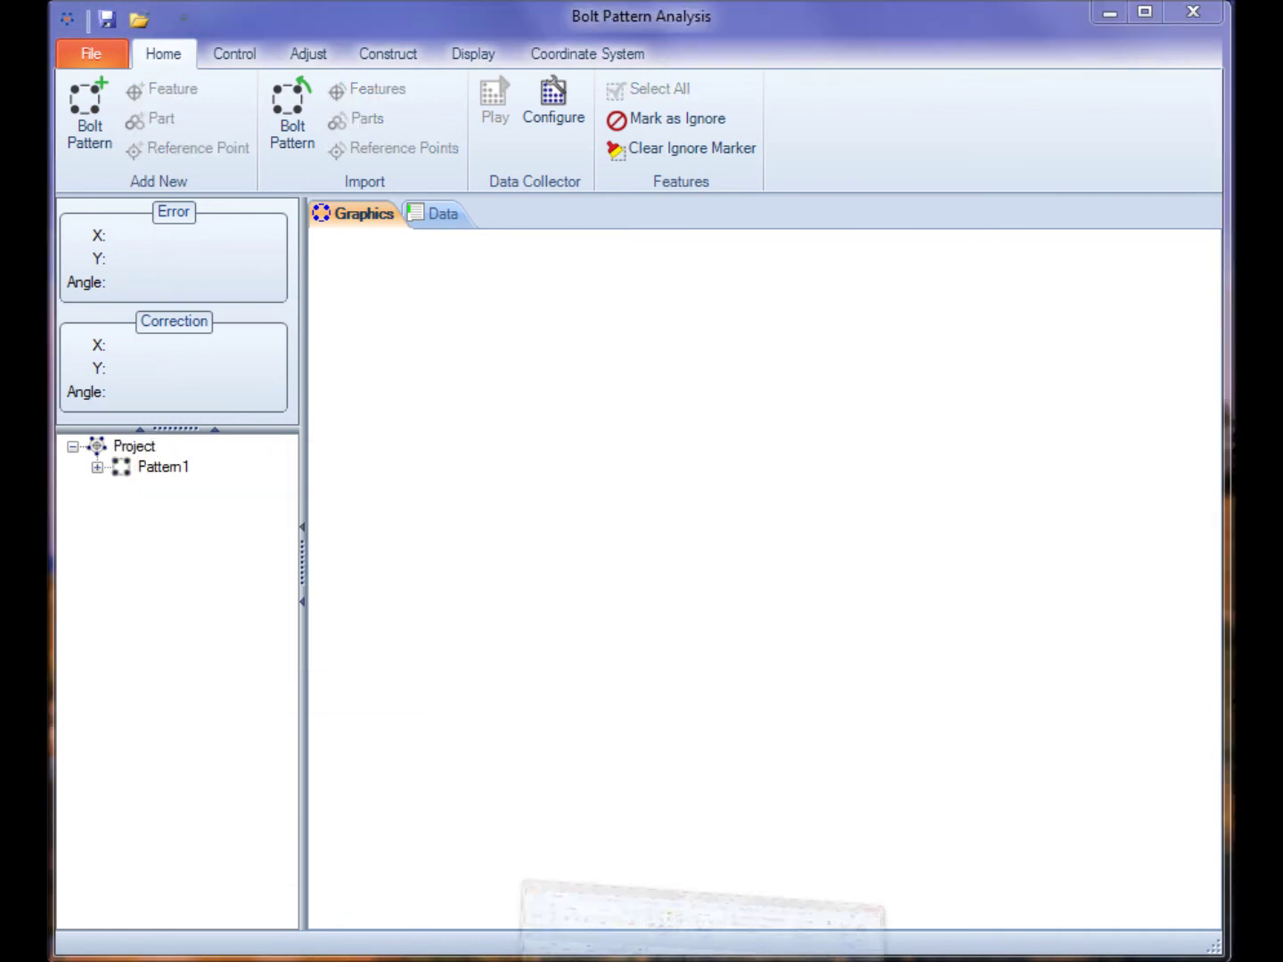
- Close SampleData.csv in Excel and import the parts from that file in the BPA Data folder into Pattern1
key(alt+Tab)
click(1174, 70)
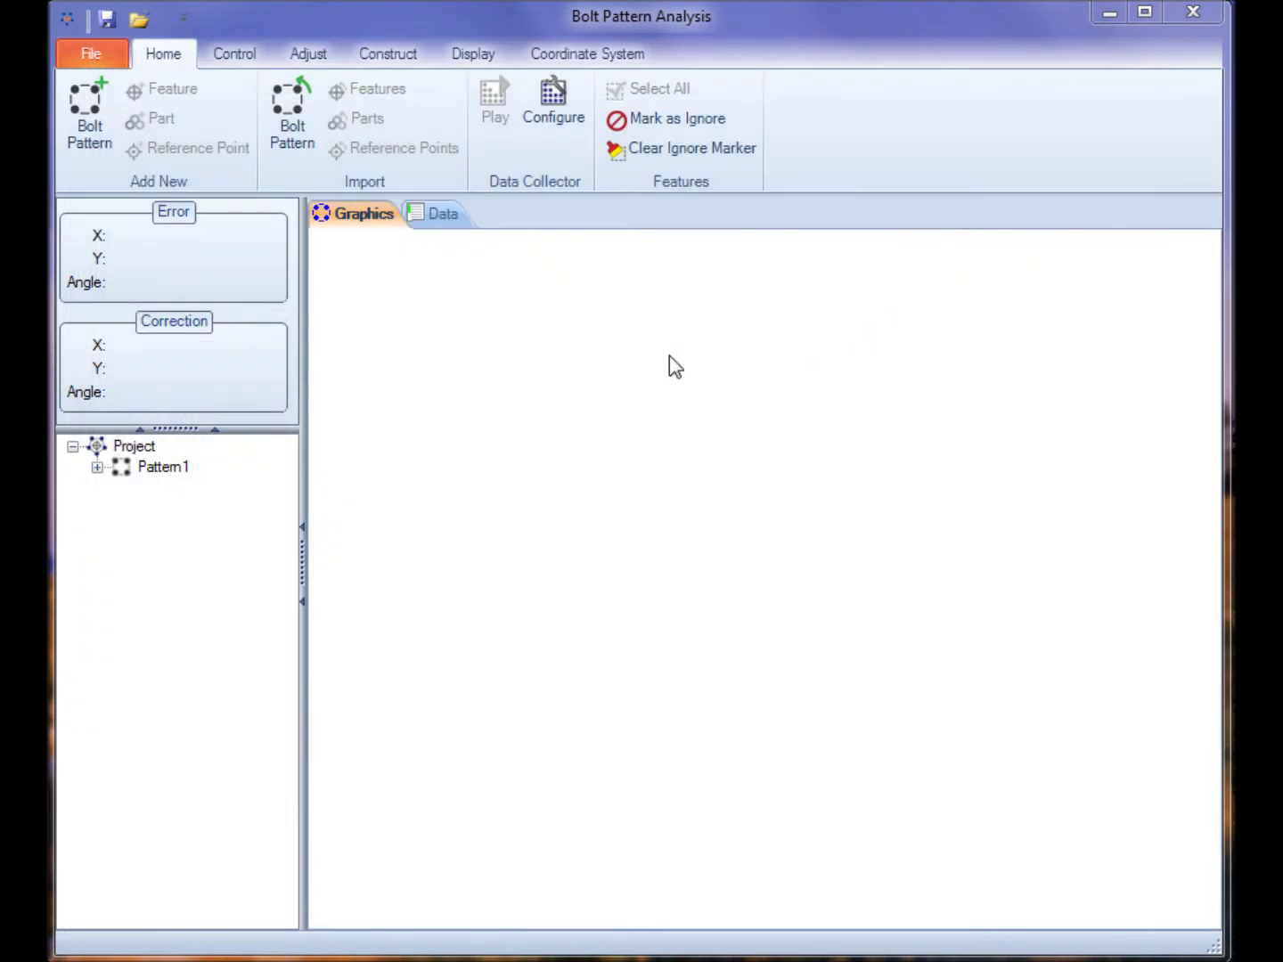
click(158, 466)
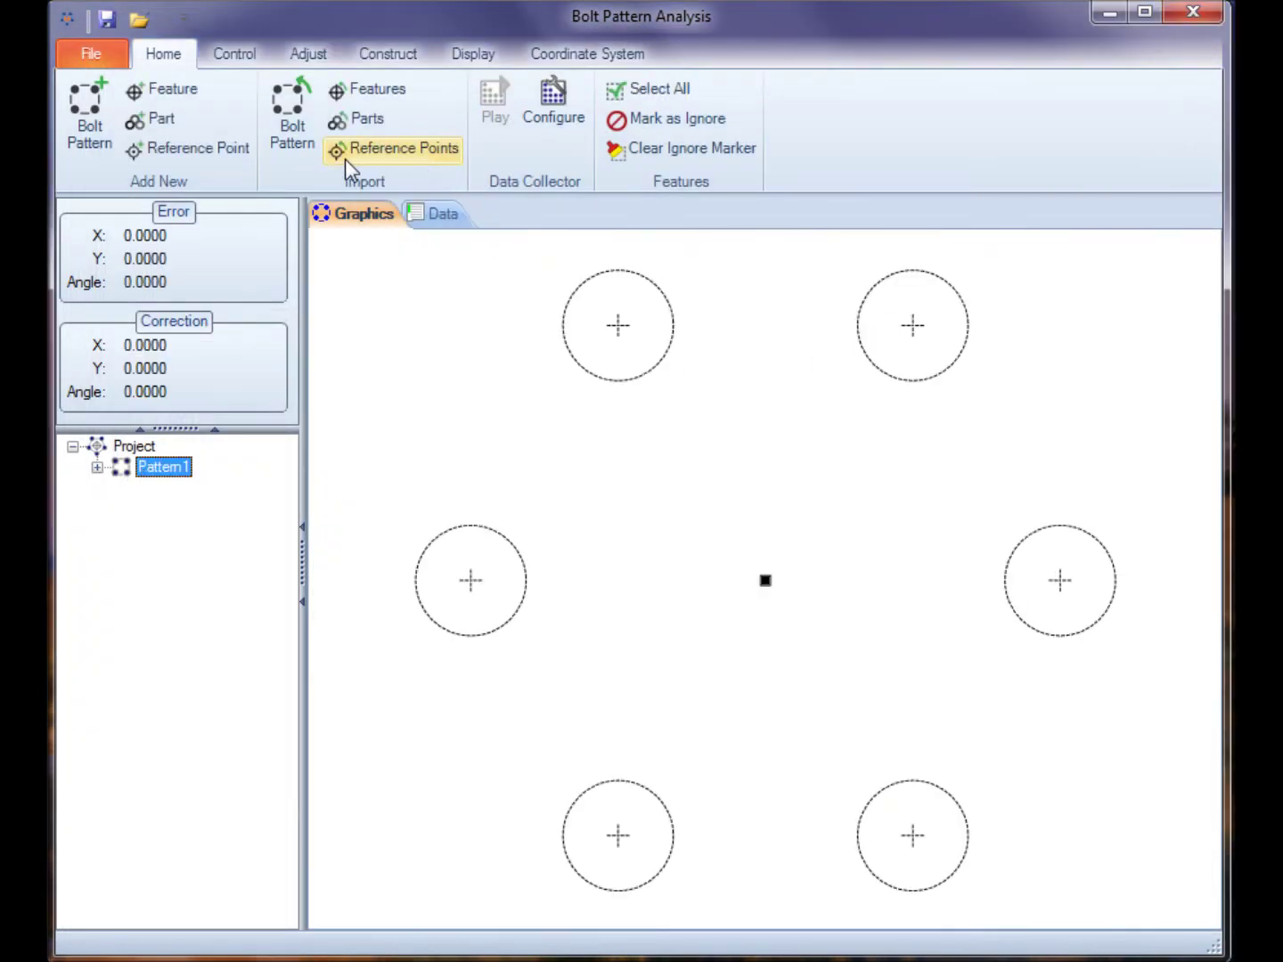
click(364, 118)
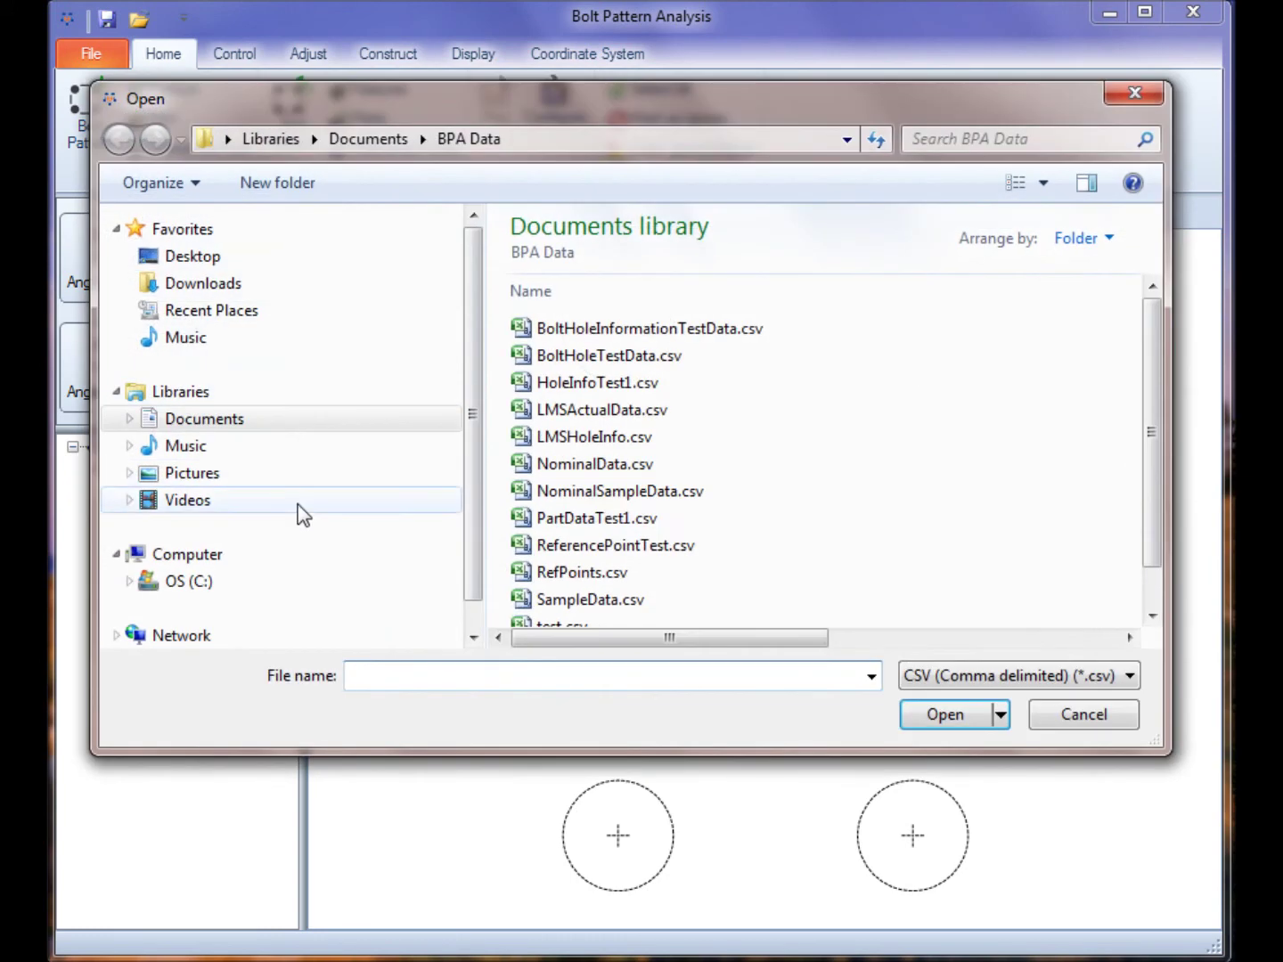
click(658, 600)
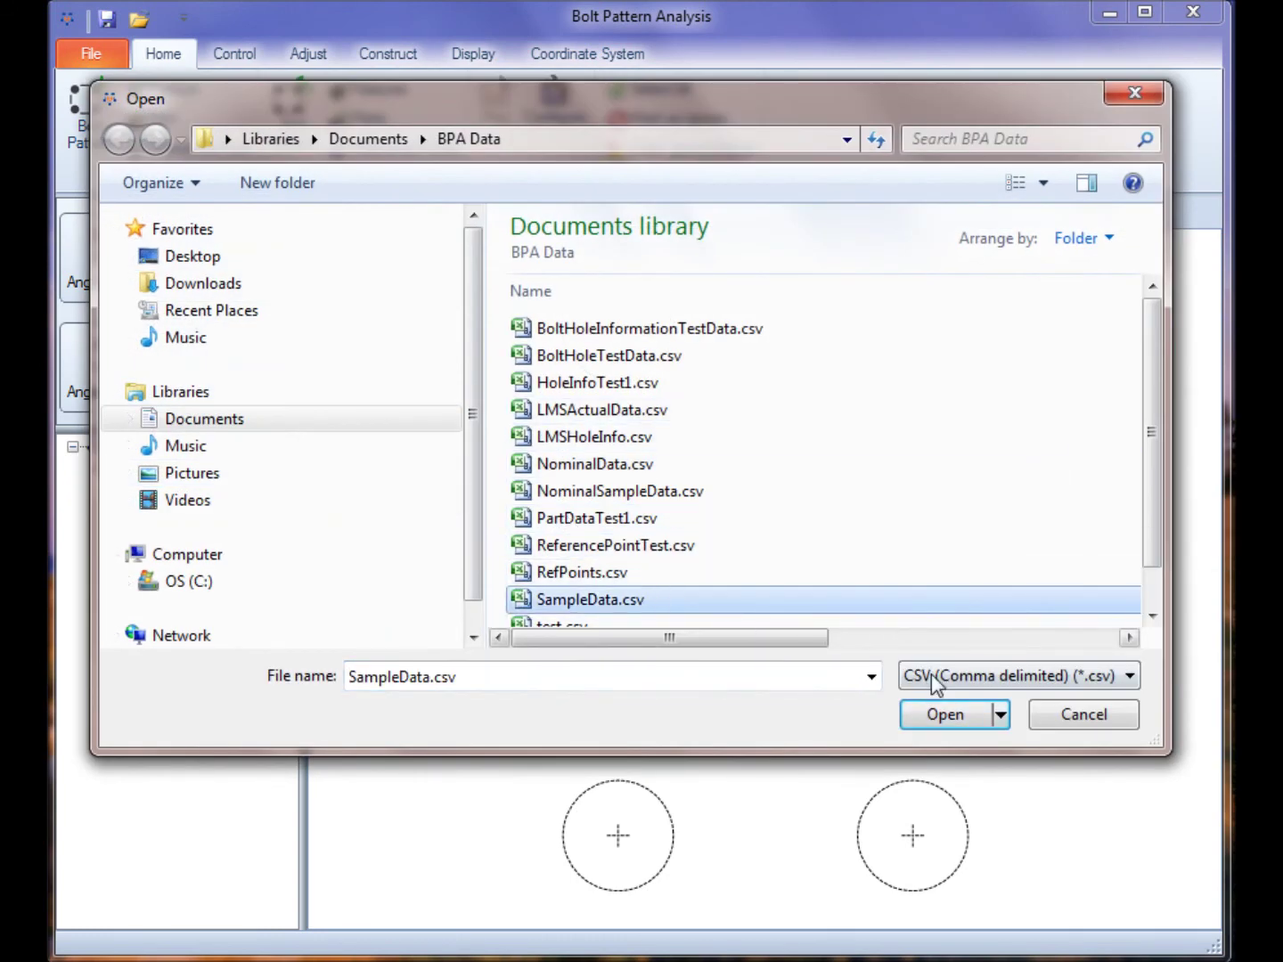
click(945, 714)
click(165, 469)
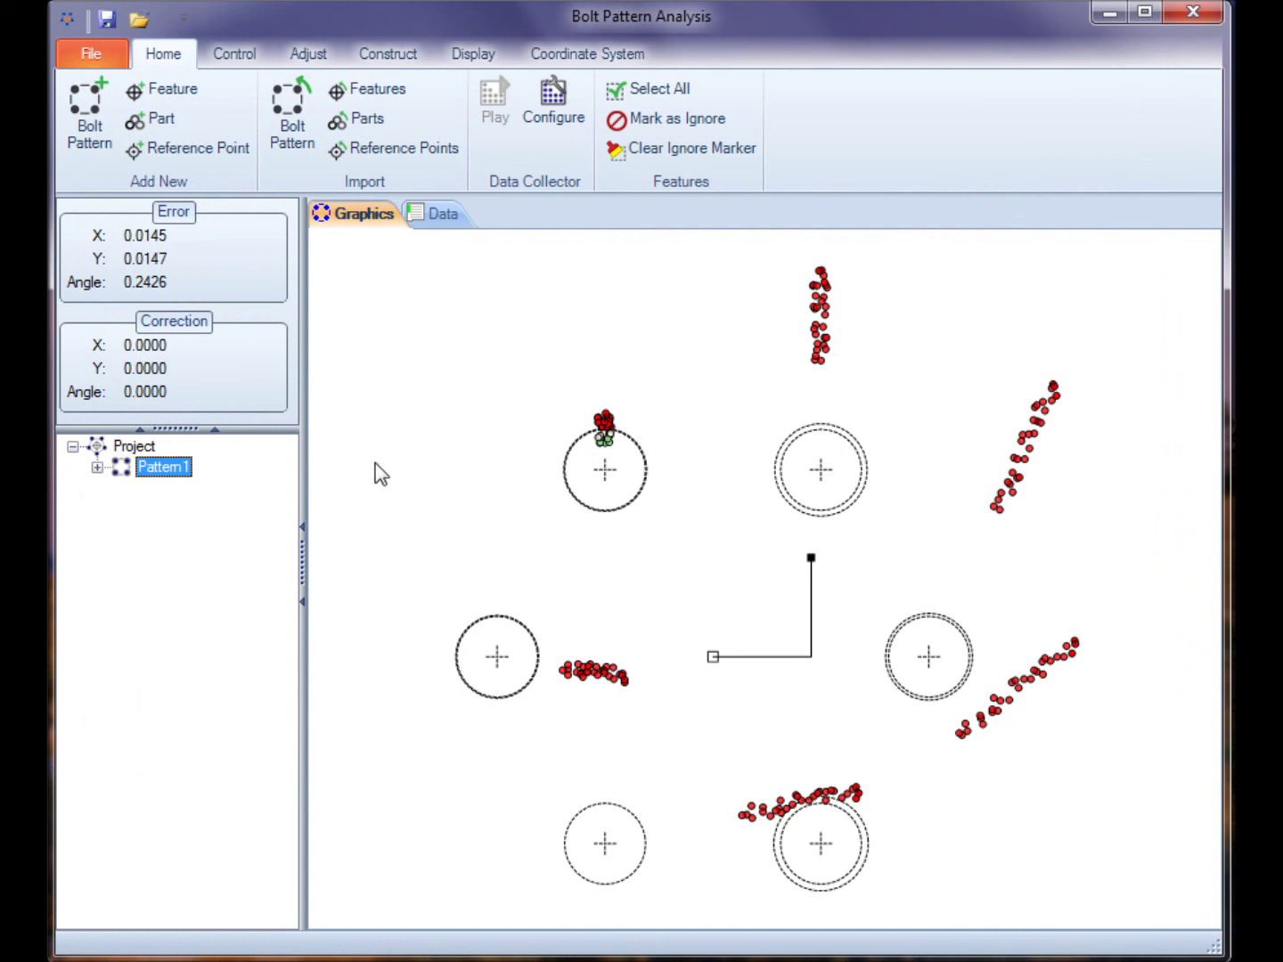
- Expand Pattern1's Feature Info and highlight Hole1 to Hole4 one at a time in the graphics
click(97, 467)
click(201, 489)
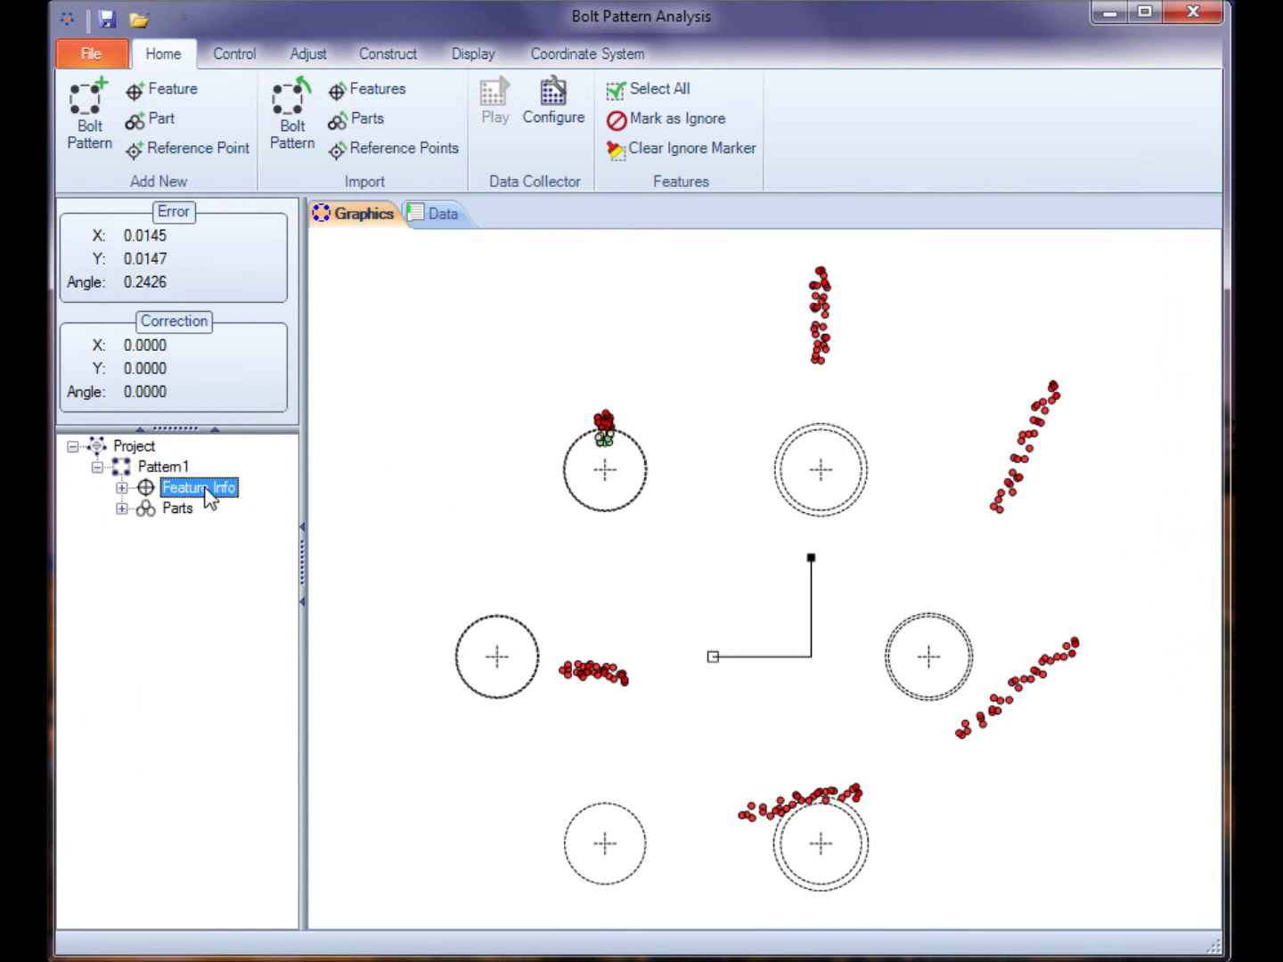
click(121, 488)
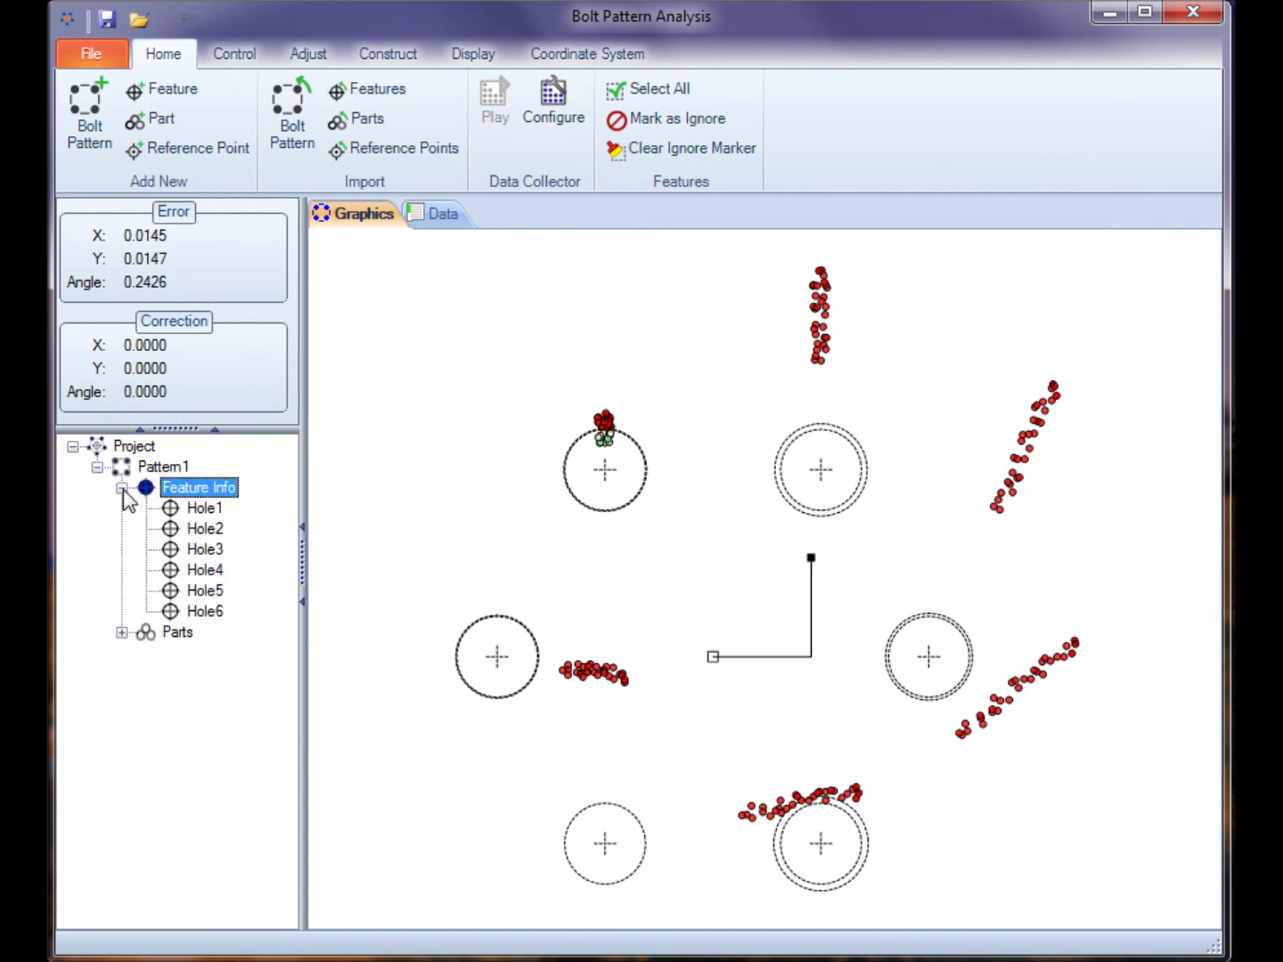
click(204, 509)
click(204, 529)
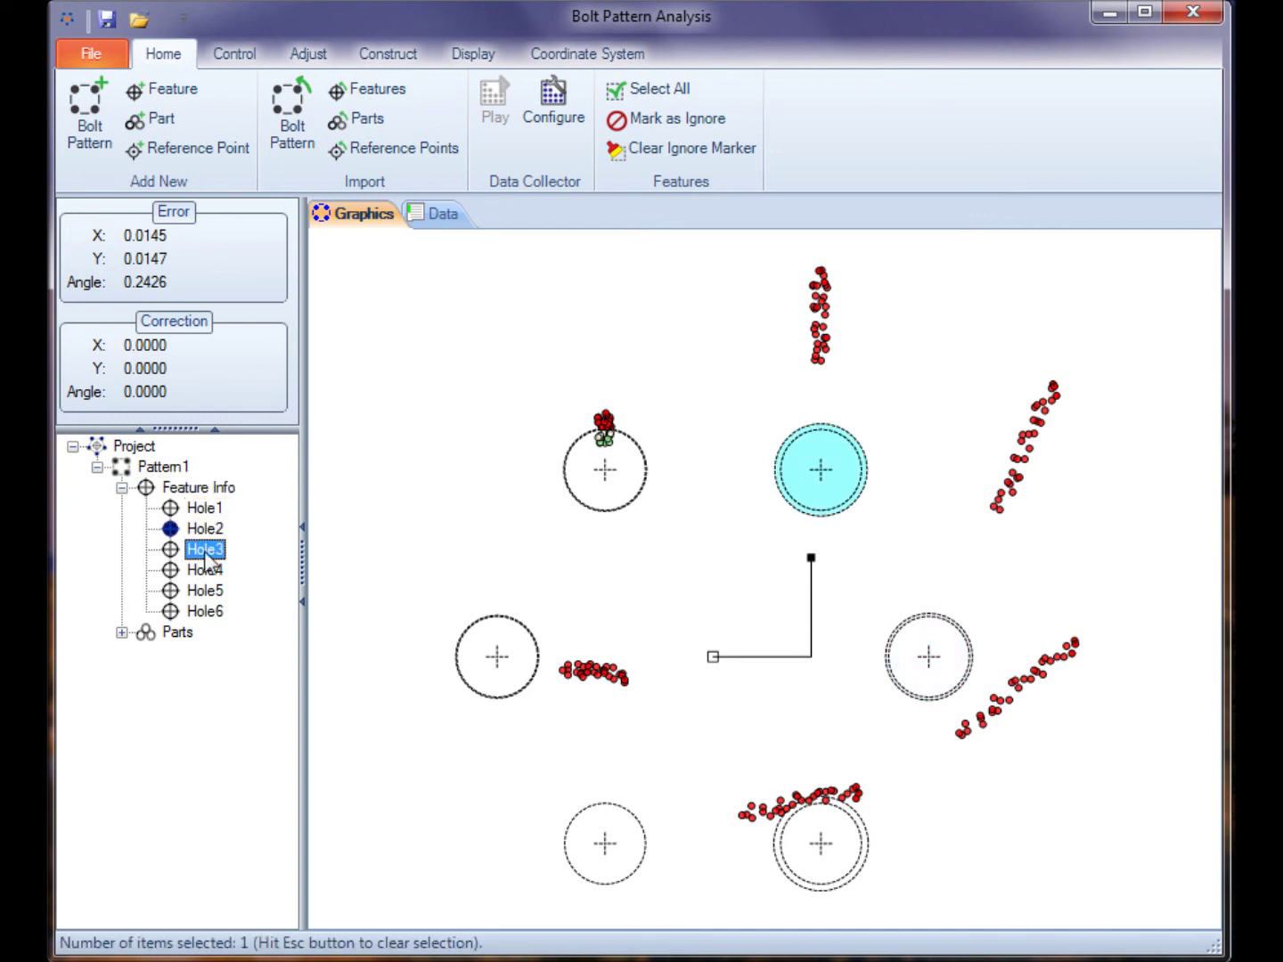
click(204, 549)
click(204, 570)
- View Parts 1, 2, 5, 7 and 8 individually in the graphics, and collapse the Parts and Feature Info branches
click(122, 632)
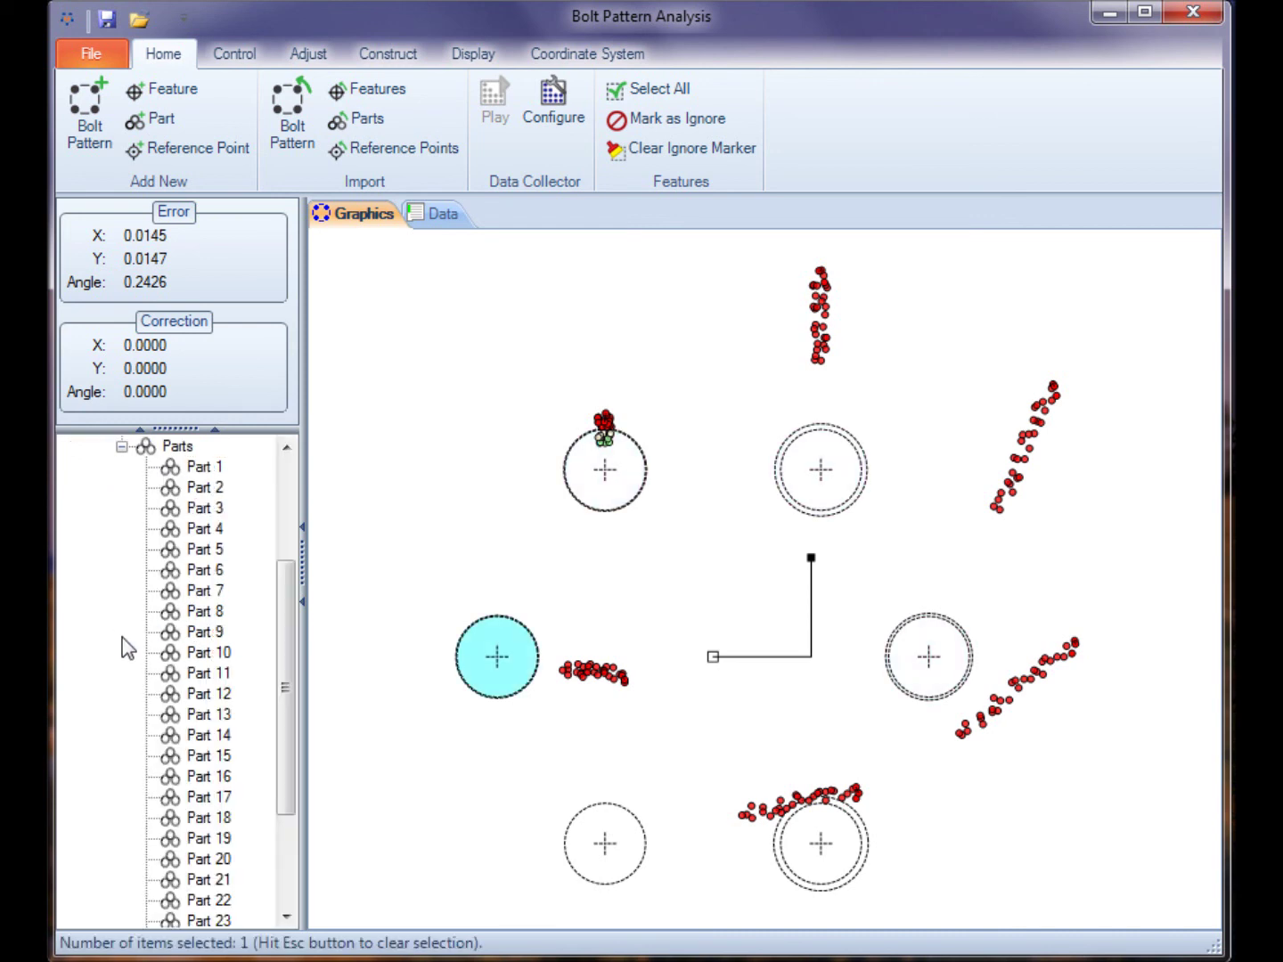
click(204, 466)
click(204, 487)
click(204, 550)
click(204, 591)
click(205, 612)
drag(282, 659, 283, 571)
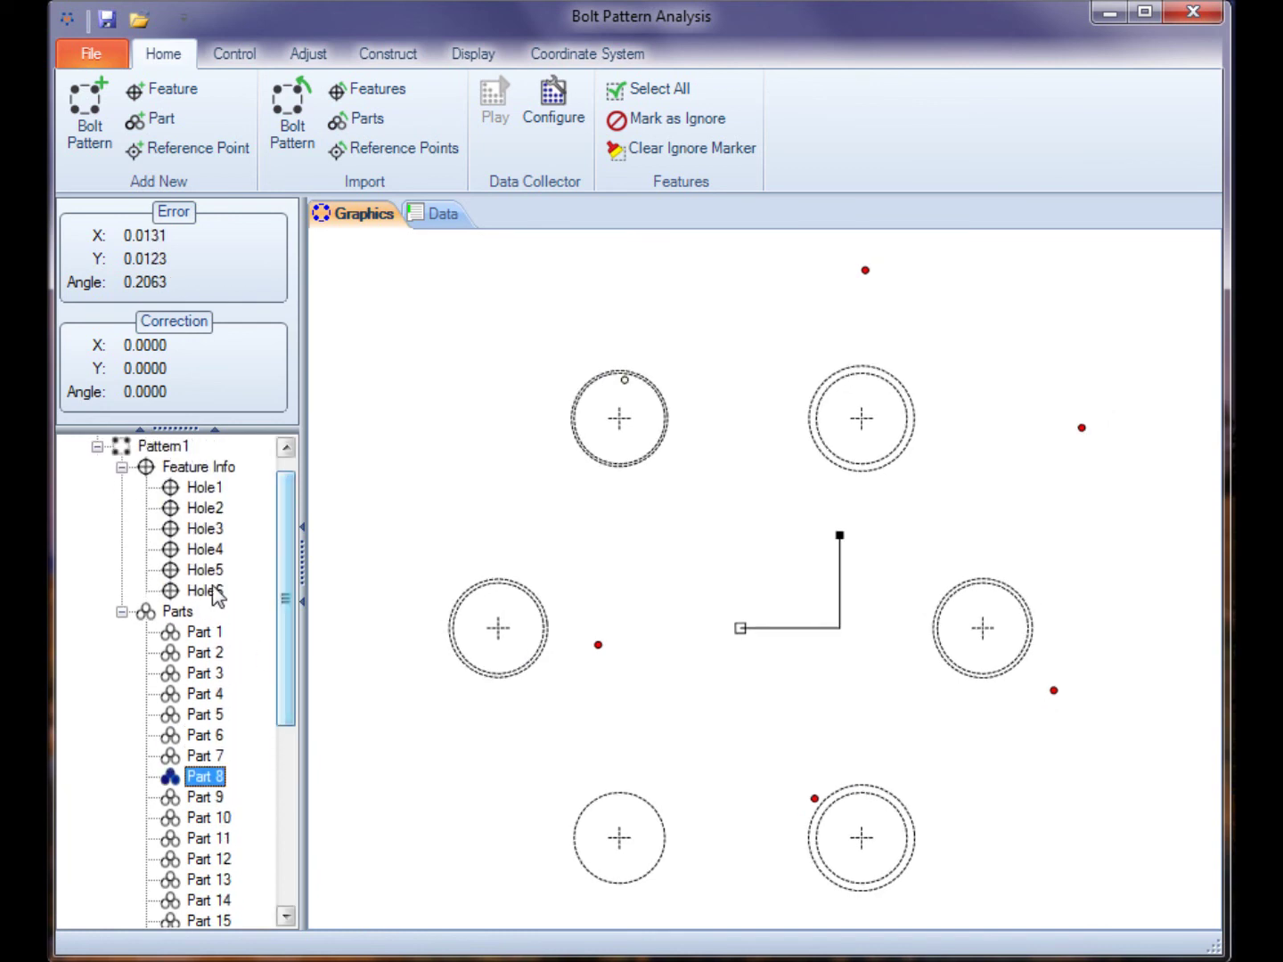
click(125, 614)
click(122, 488)
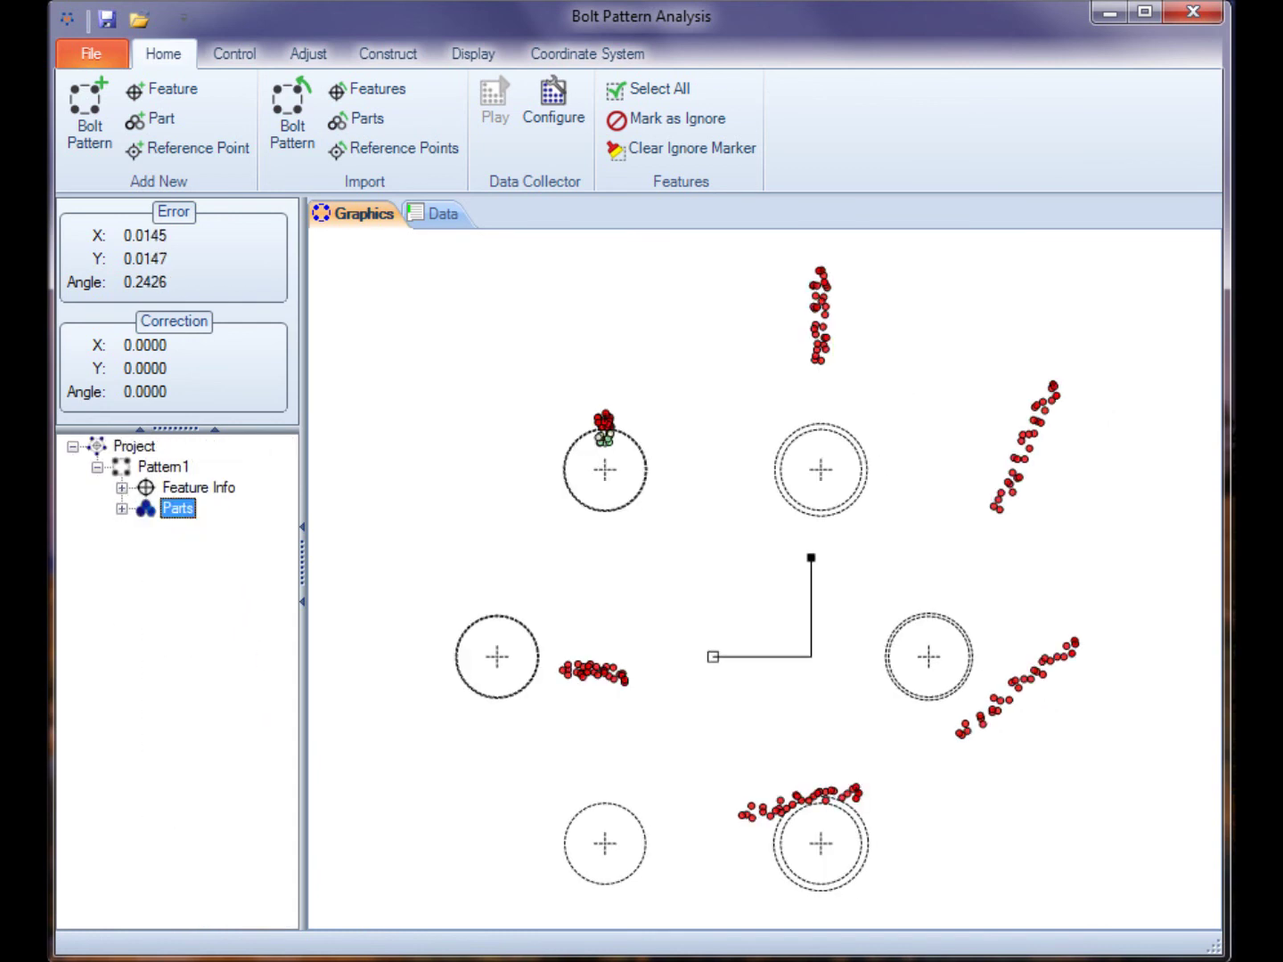